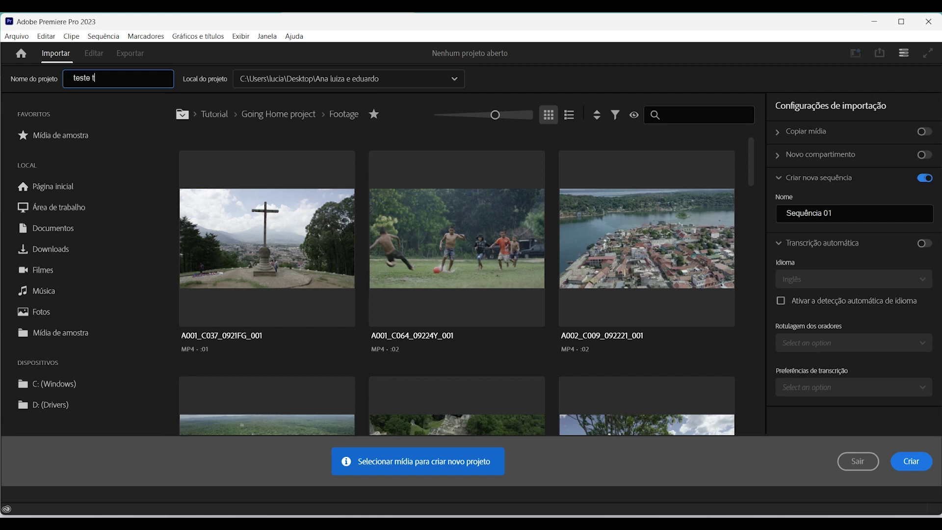
Create the project 'teste transição' with its location set to the Desktop apocalipse folder
text(ransição)
click(412, 79)
click(266, 248)
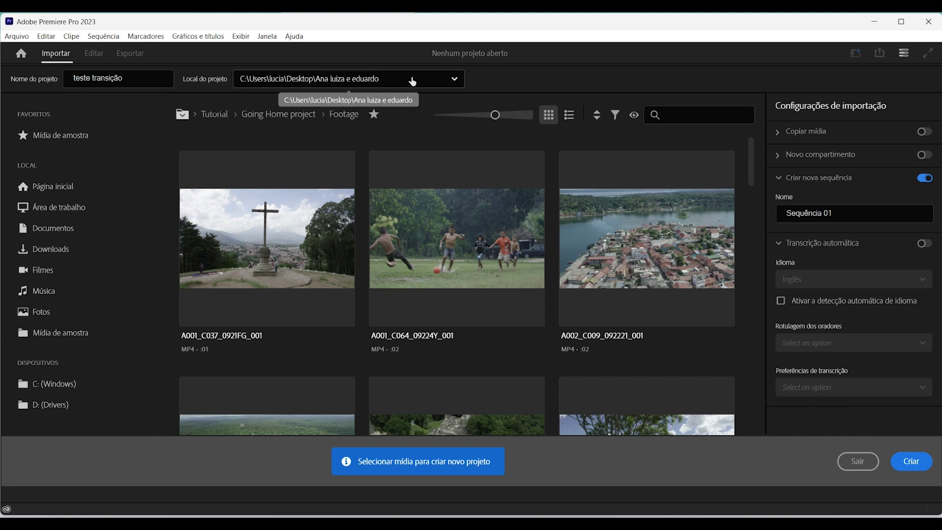
click(412, 80)
click(270, 232)
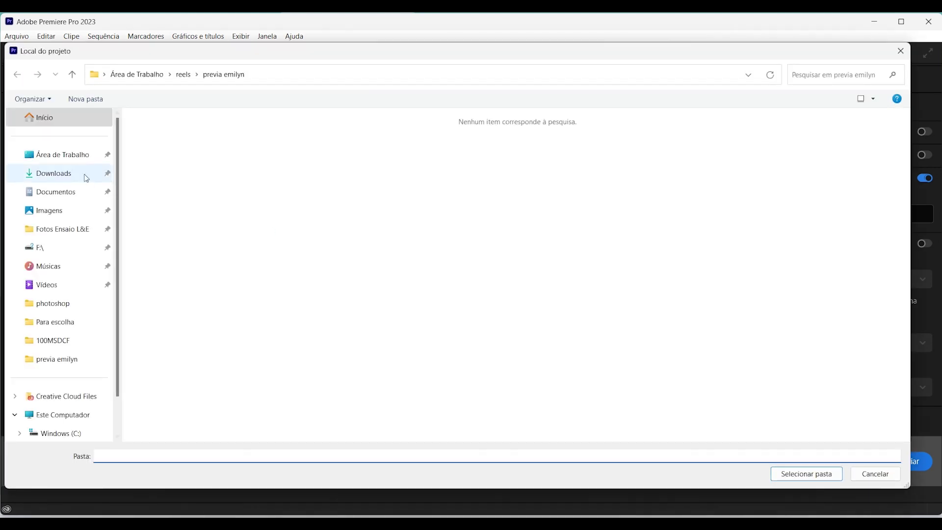
click(809, 473)
click(902, 464)
Add two new bins named 'transição 1' and 'transição 2'
click(890, 283)
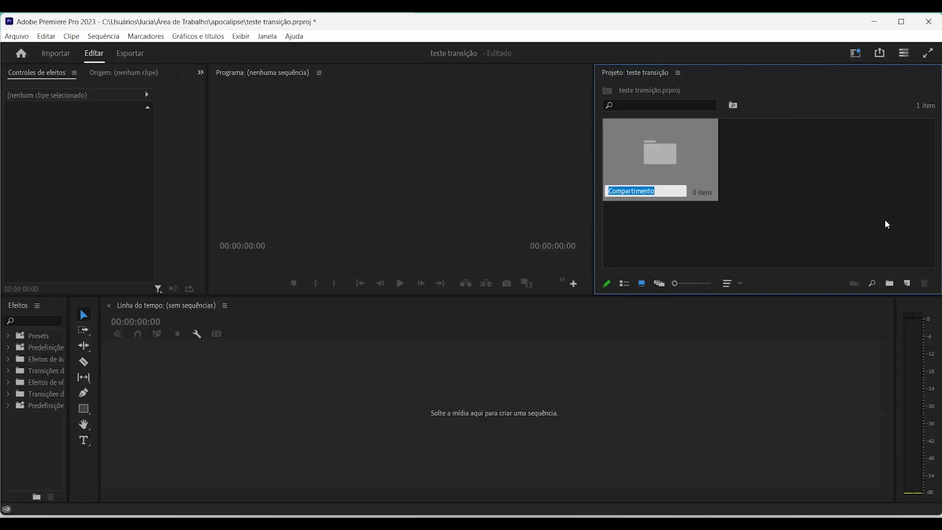
text(transicão1)
click(794, 176)
click(890, 284)
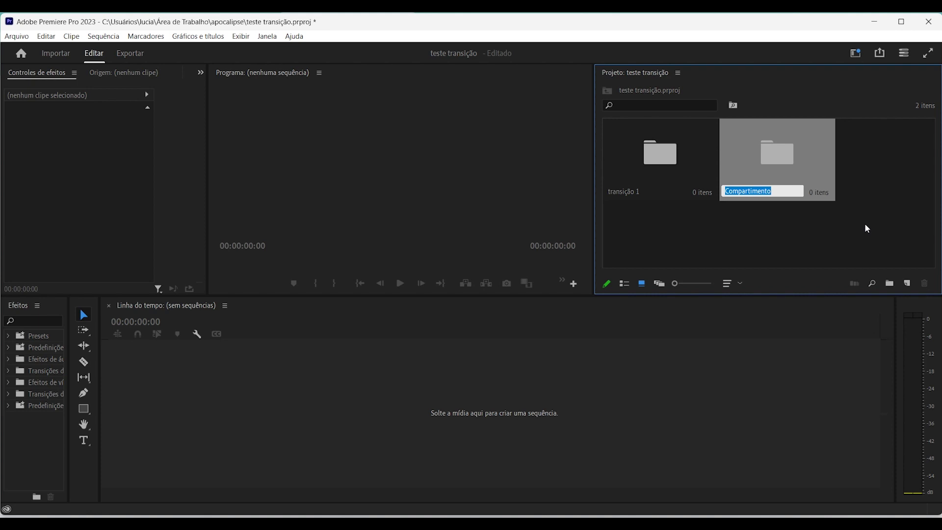
text(transição 2)
click(862, 245)
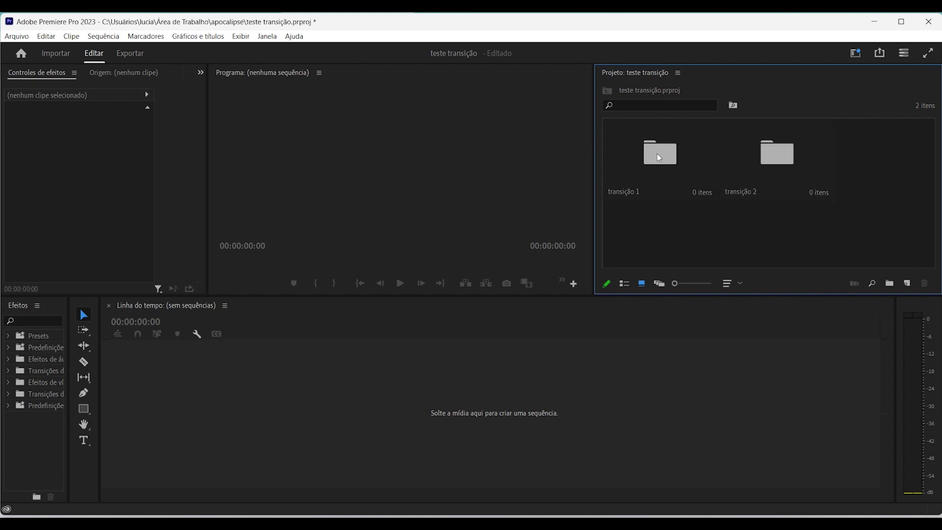
Open the transição 1 bin and start an import from its empty area
click(659, 157)
double_click(659, 158)
double_click(675, 174)
In _PR_Files, choose Full_HD_Modern_Transitions_v10_CandyMustache.prproj and open it for import
double_click(184, 177)
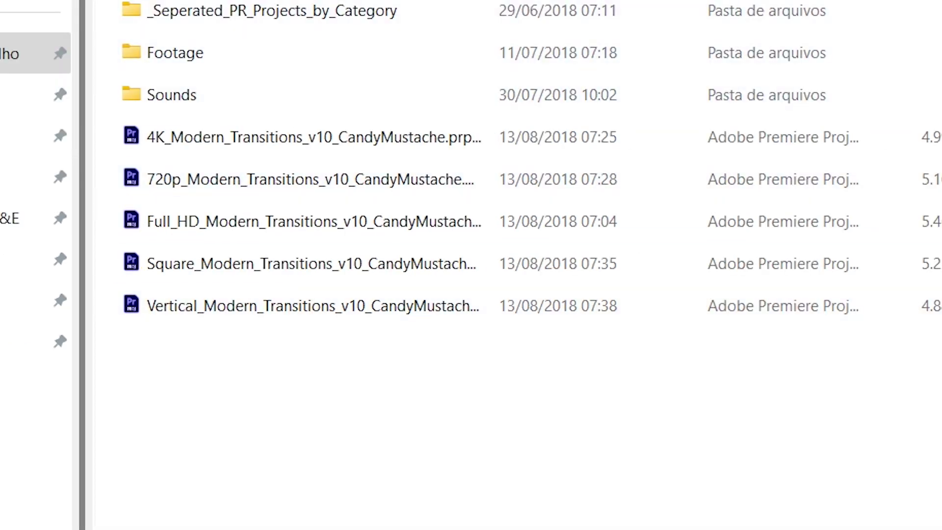
key(ctrl+plus)
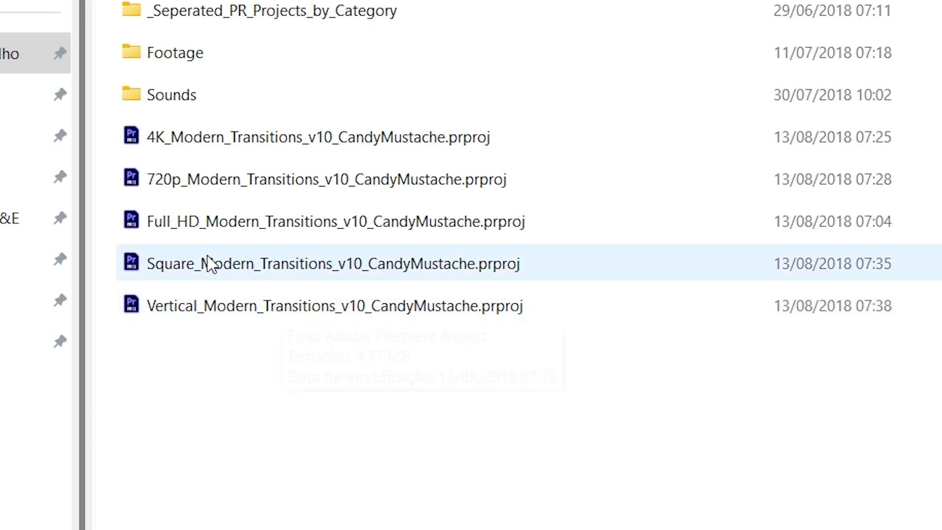
click(450, 262)
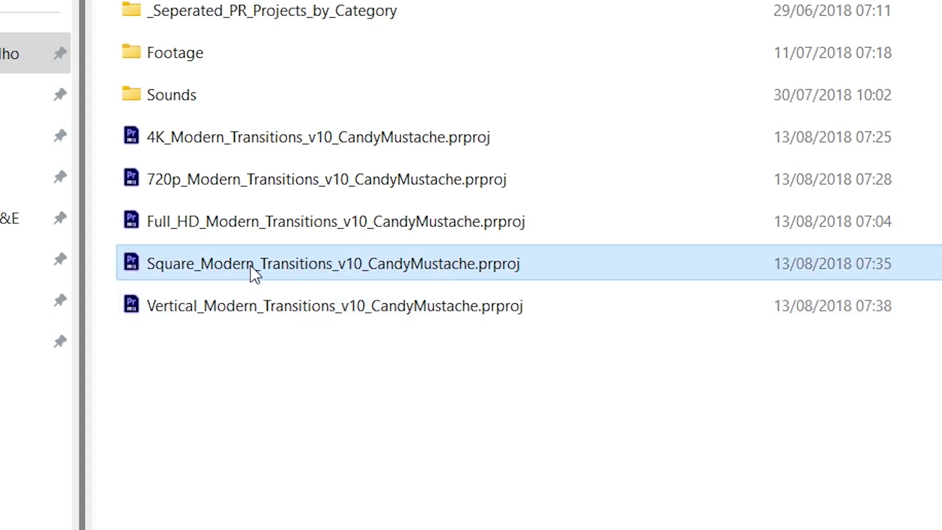
click(245, 226)
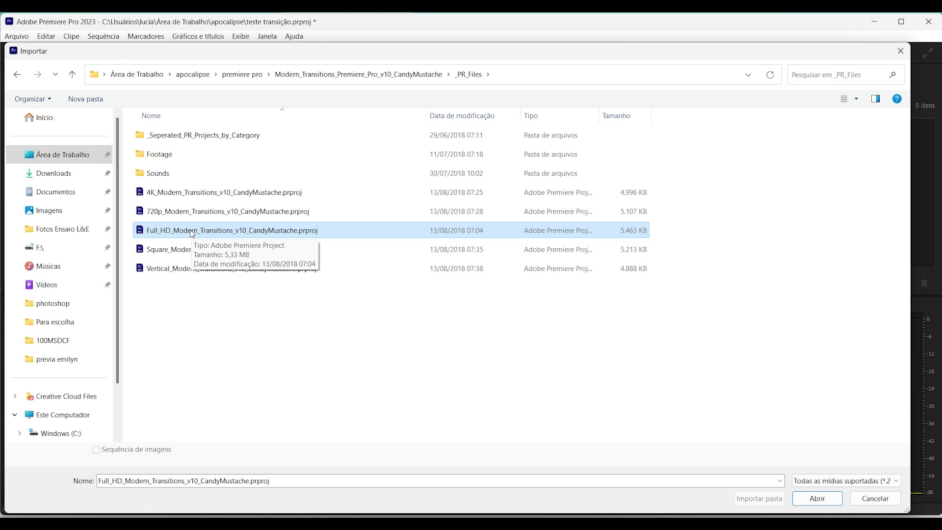
click(189, 215)
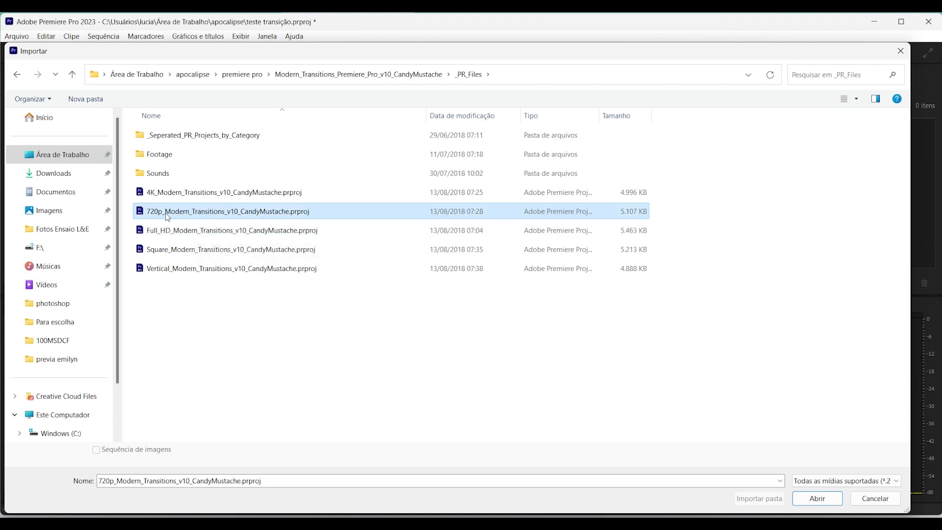
mouse_move(189, 195)
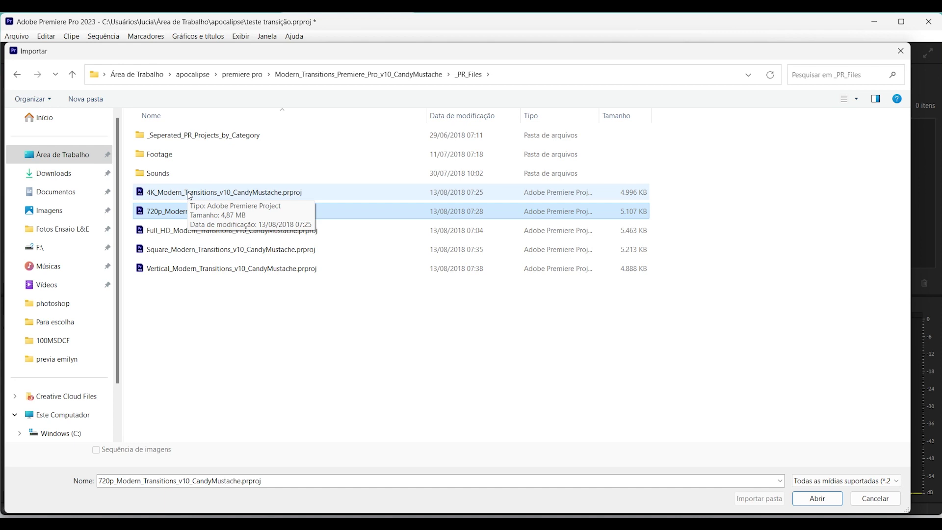
click(179, 233)
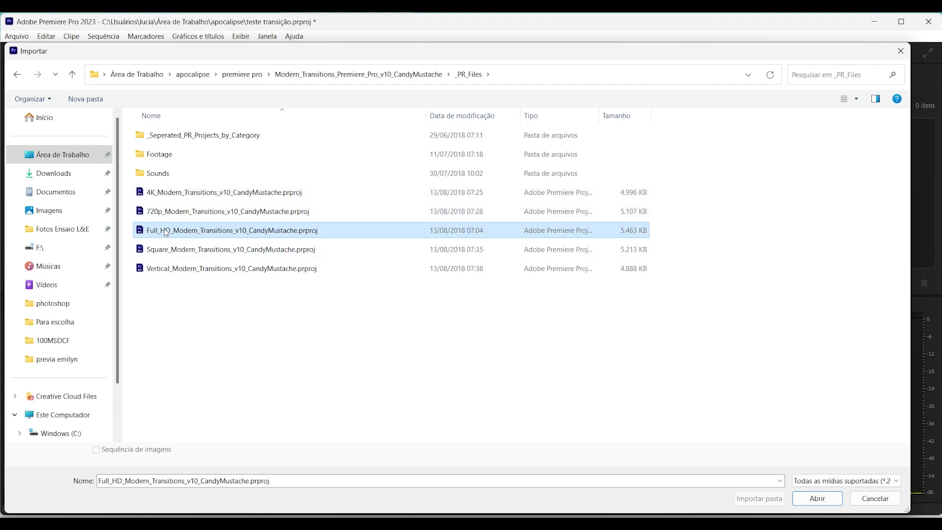
click(817, 498)
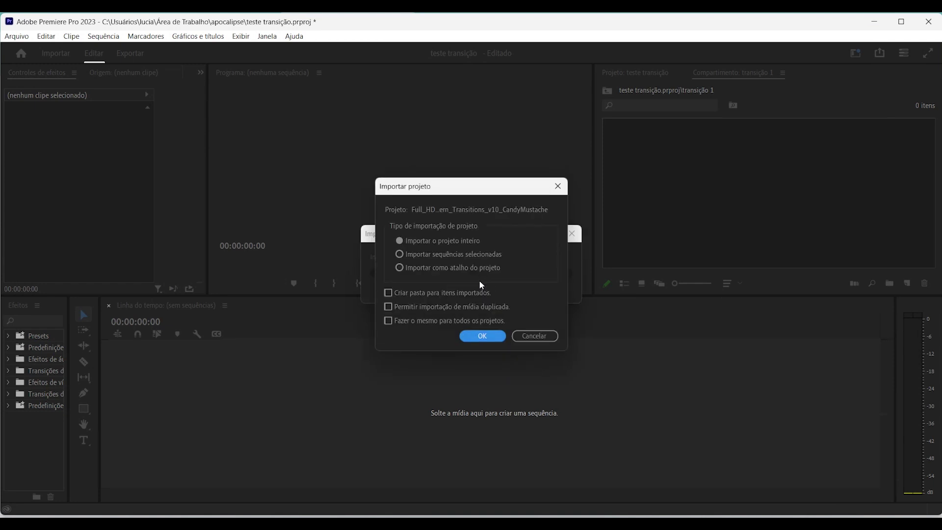
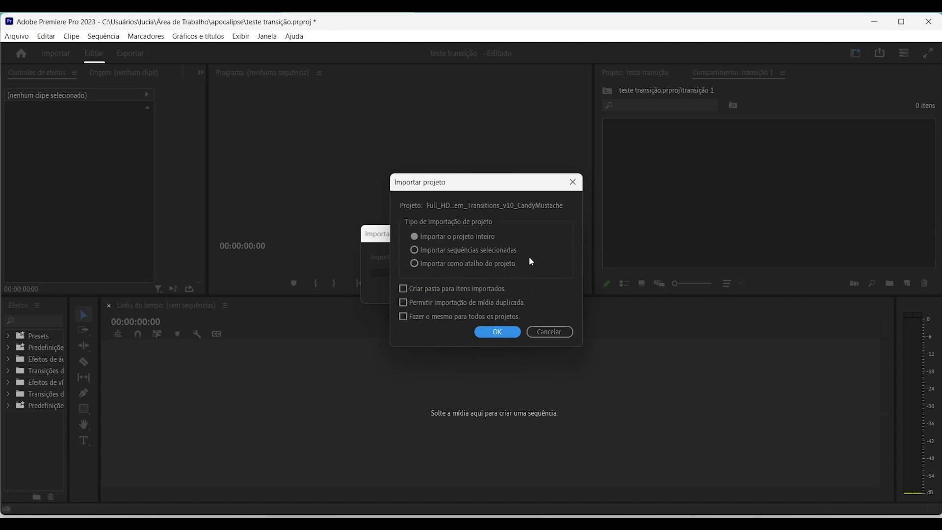
Import the entire transitions project into the transição 1 bin
click(498, 332)
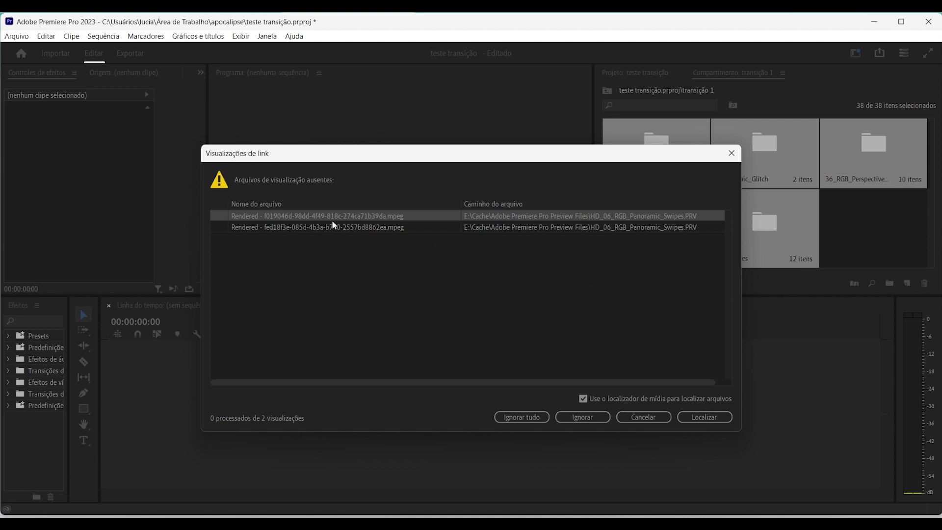
click(703, 417)
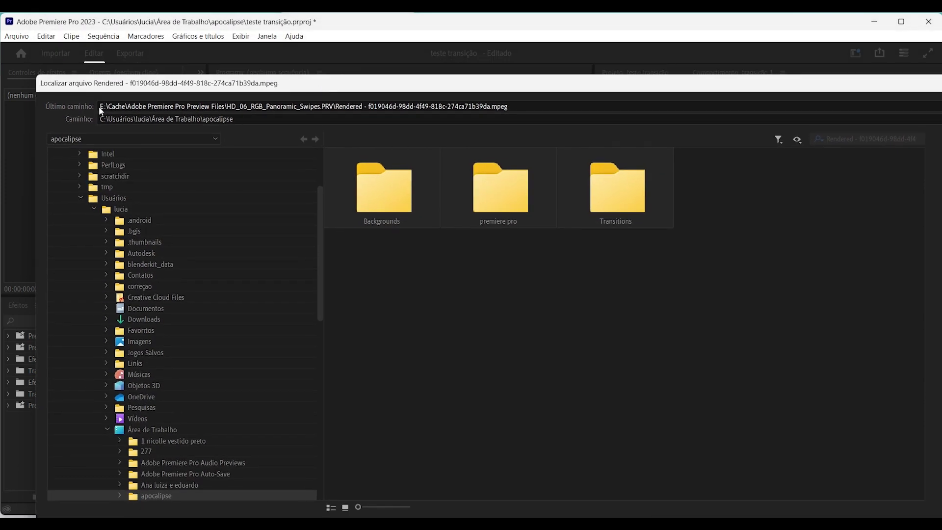
drag(98, 106, 510, 106)
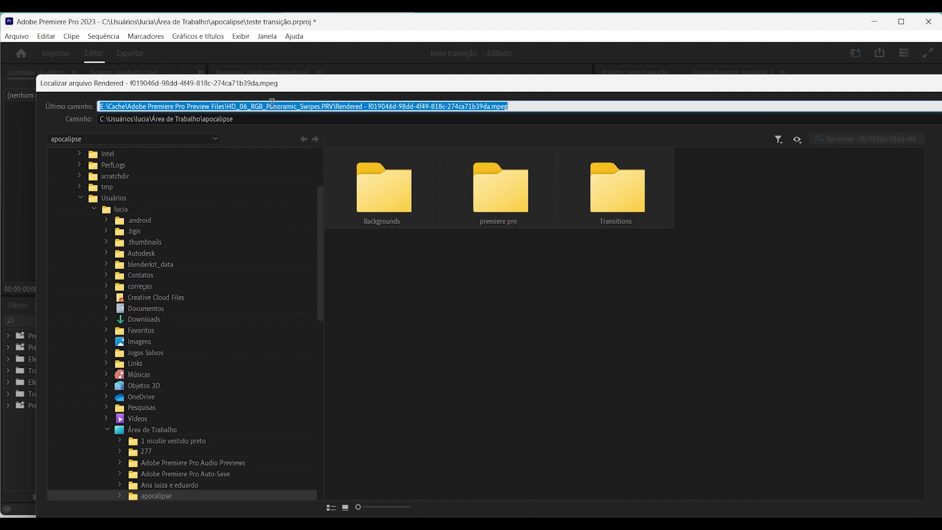
click(195, 107)
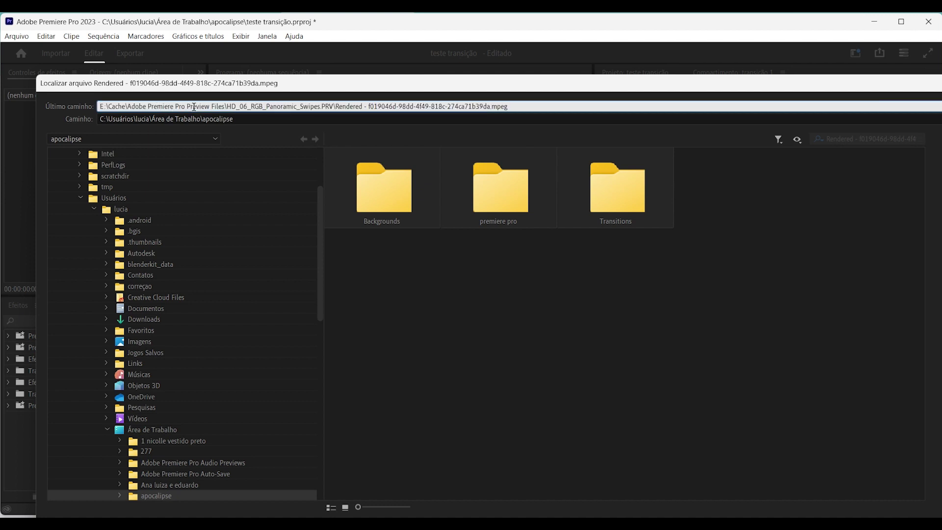
click(215, 140)
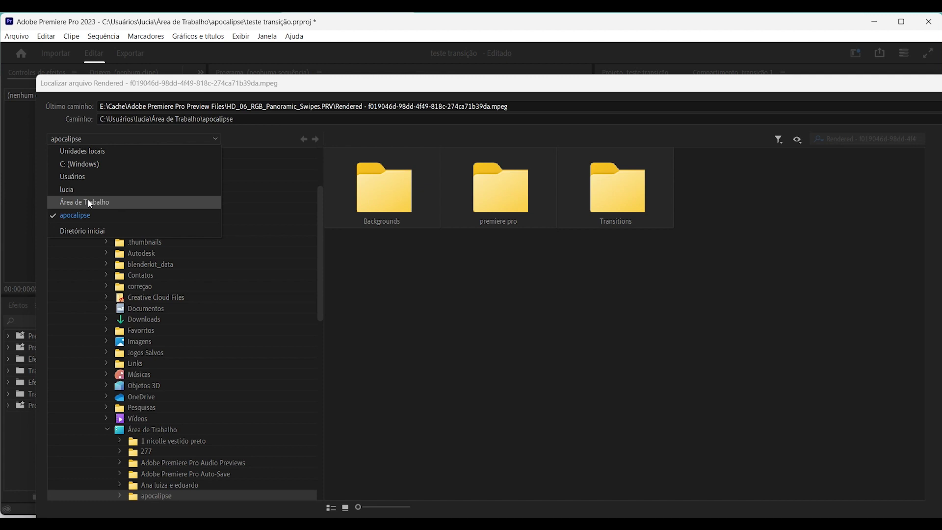
click(107, 203)
scroll(222, 356, down, 1)
scroll(228, 407, down, 2)
scroll(230, 405, down, 2)
scroll(314, 324, down, 2)
mouse_move(318, 314)
mouse_down()
mouse_move(313, 428)
mouse_move(316, 346)
mouse_up()
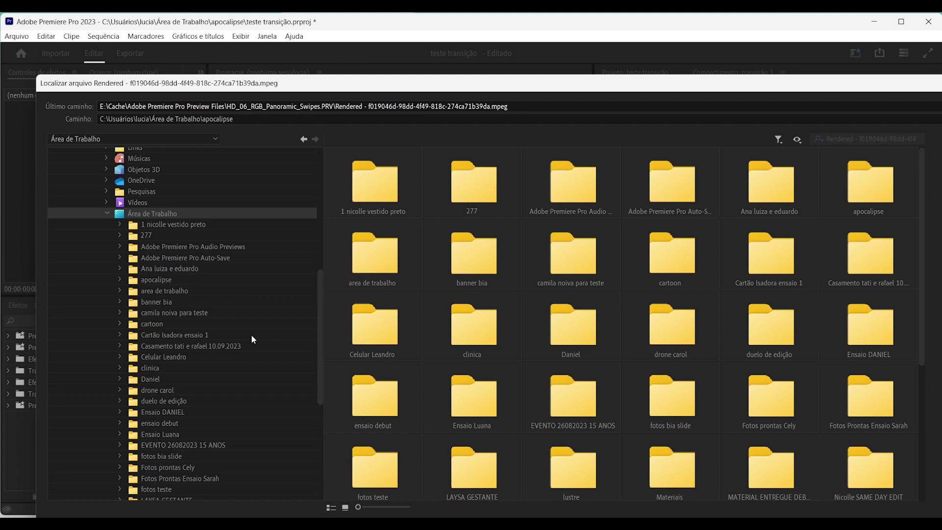
click(119, 279)
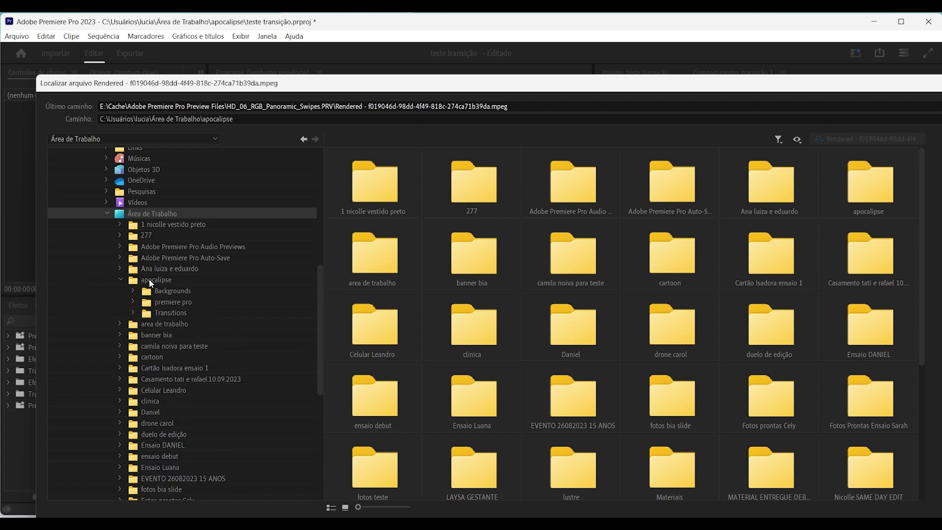
click(161, 305)
click(134, 301)
click(148, 313)
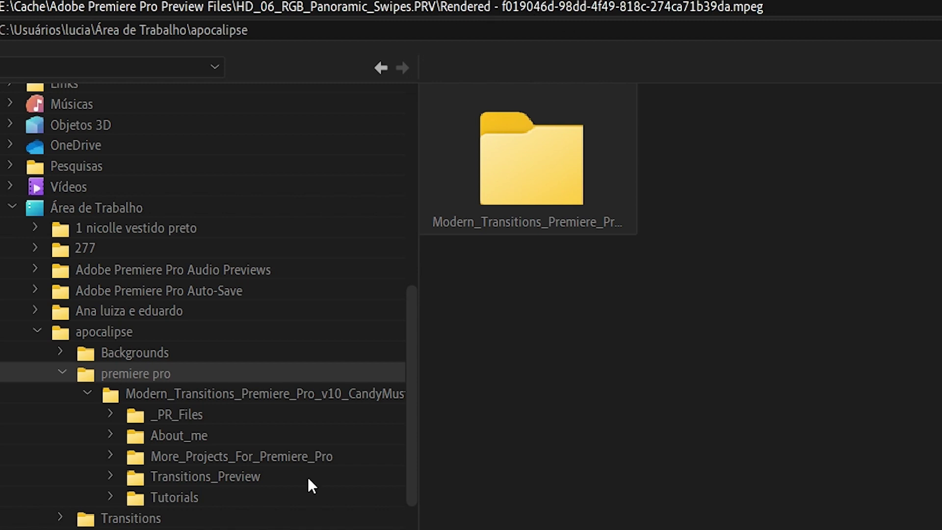
click(187, 416)
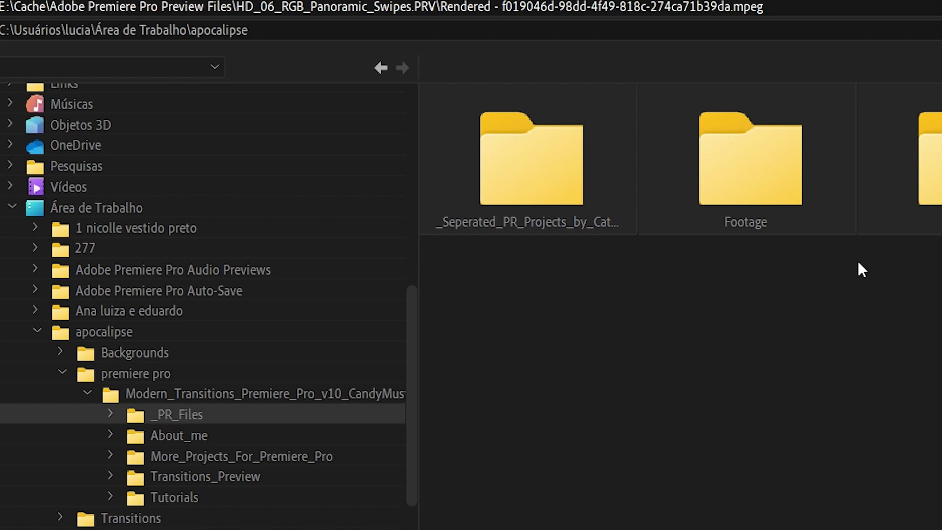
click(759, 153)
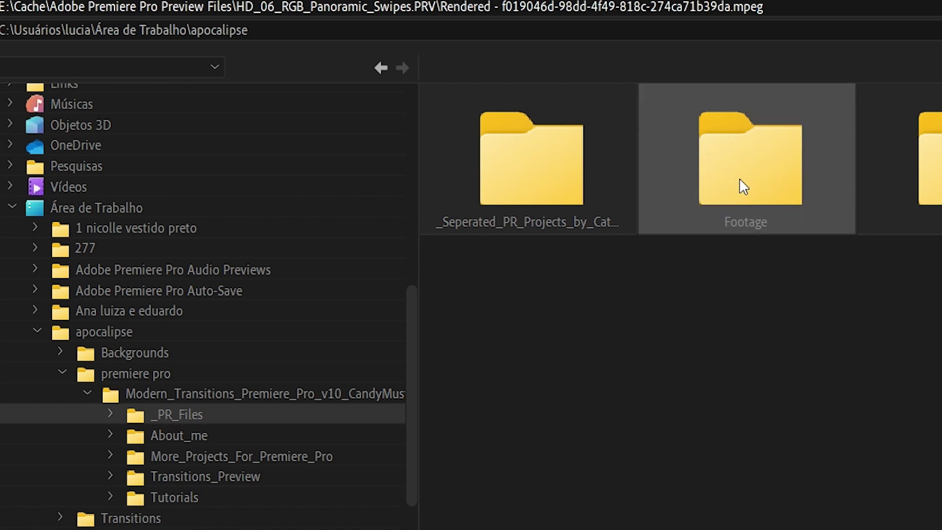
double_click(740, 178)
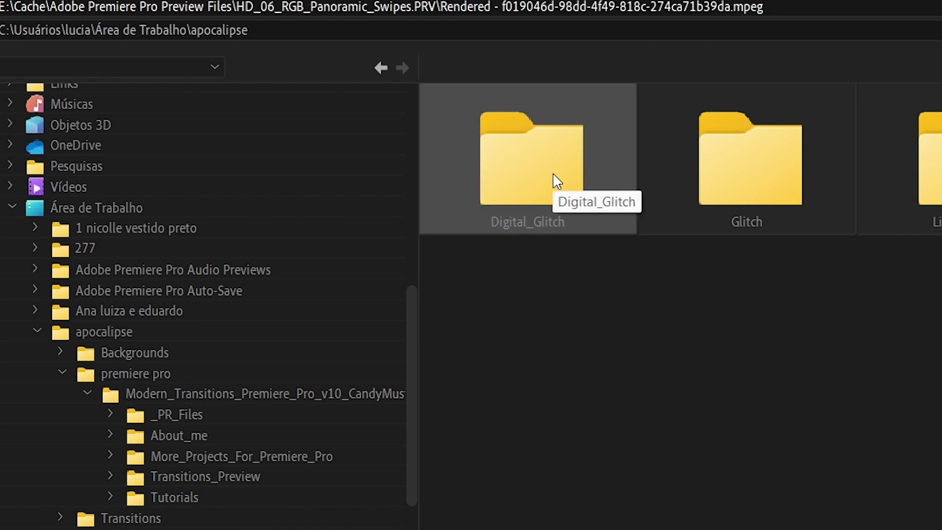
double_click(553, 179)
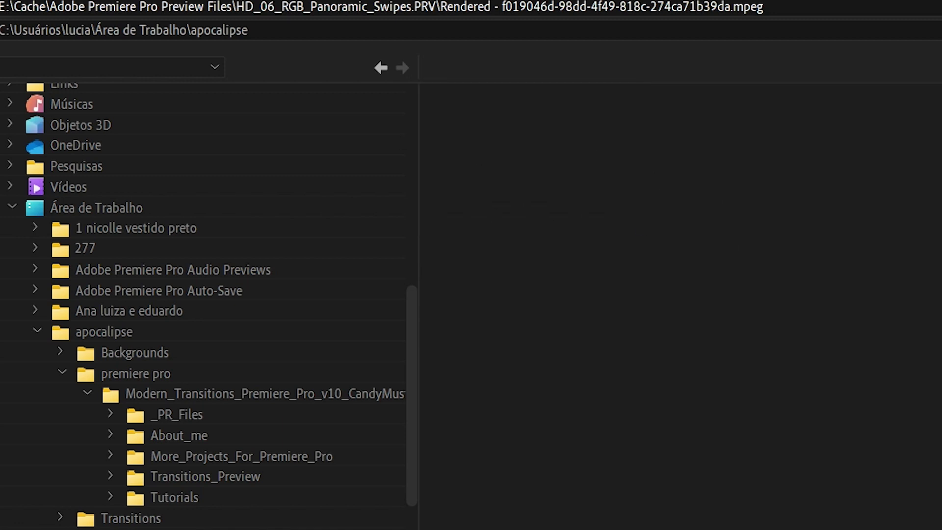
click(380, 68)
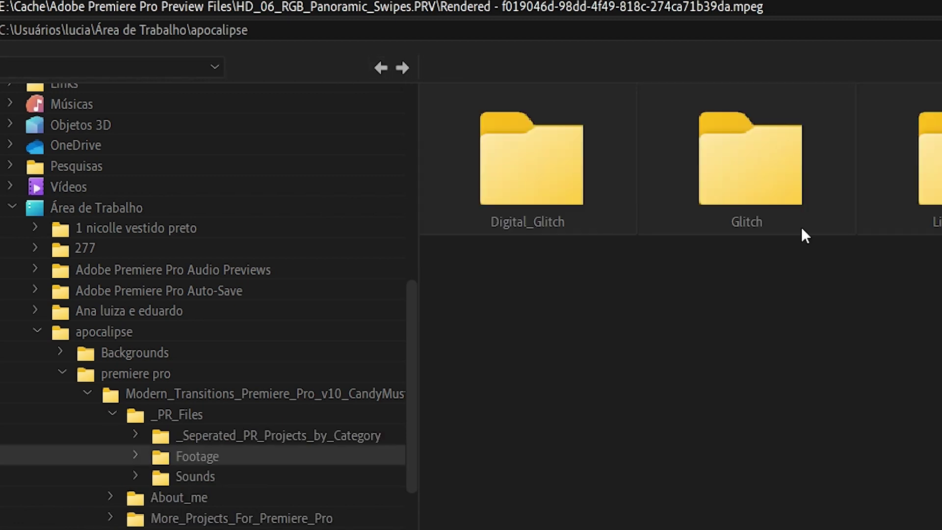
double_click(762, 184)
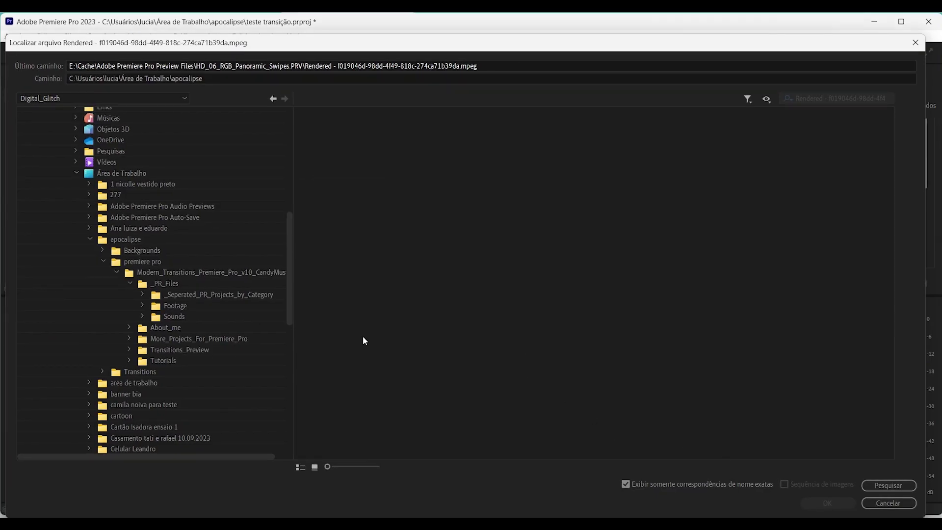
click(876, 502)
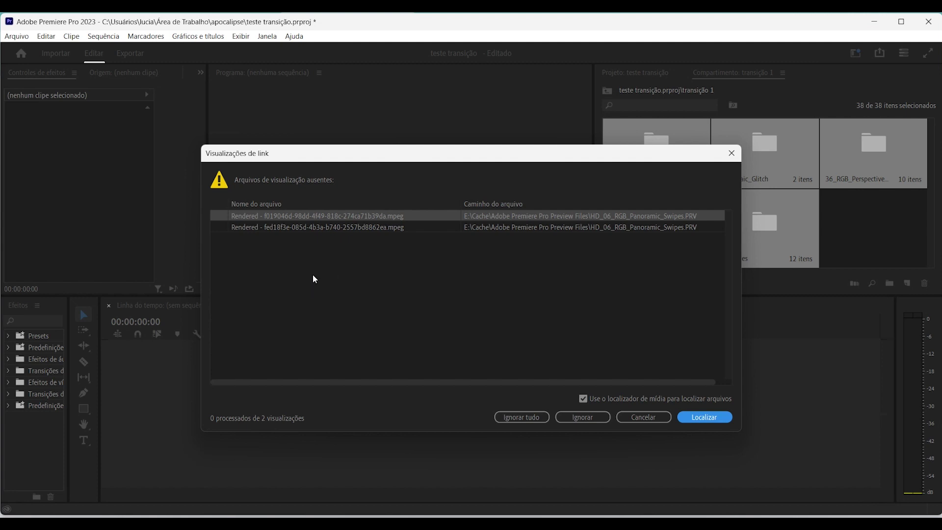
Skip both missing preview files and clear the bin's folder selection
click(582, 417)
click(595, 416)
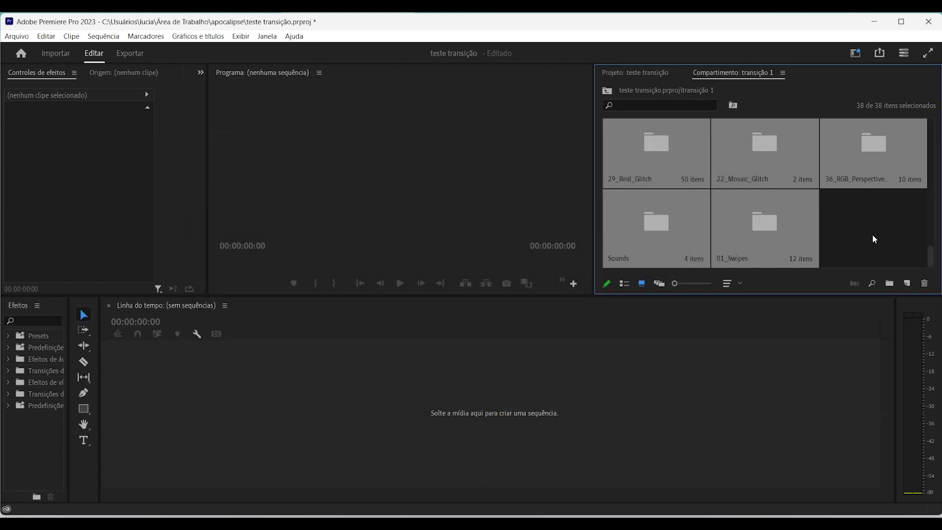
click(874, 239)
drag(930, 260, 933, 133)
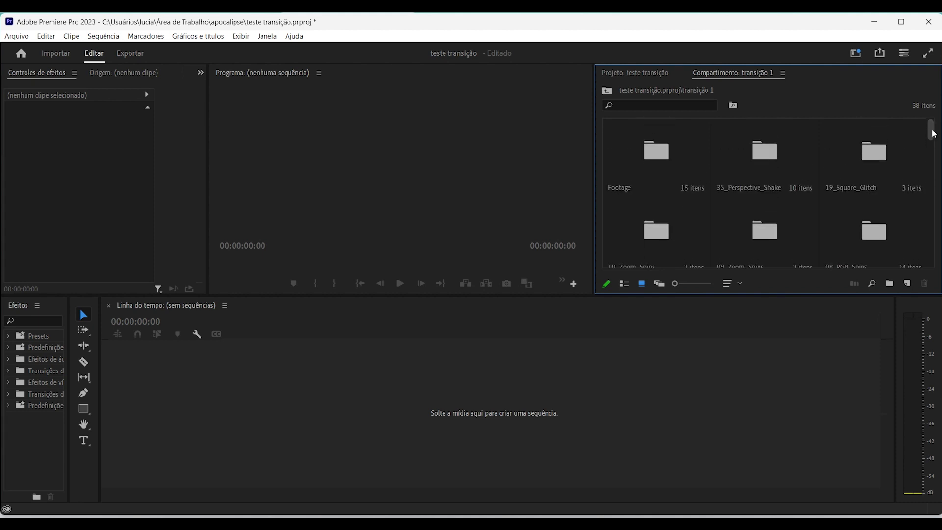
Open the Footage and 35_Perspective_Shake bins, then return up to the project's root folders
click(655, 156)
double_click(653, 152)
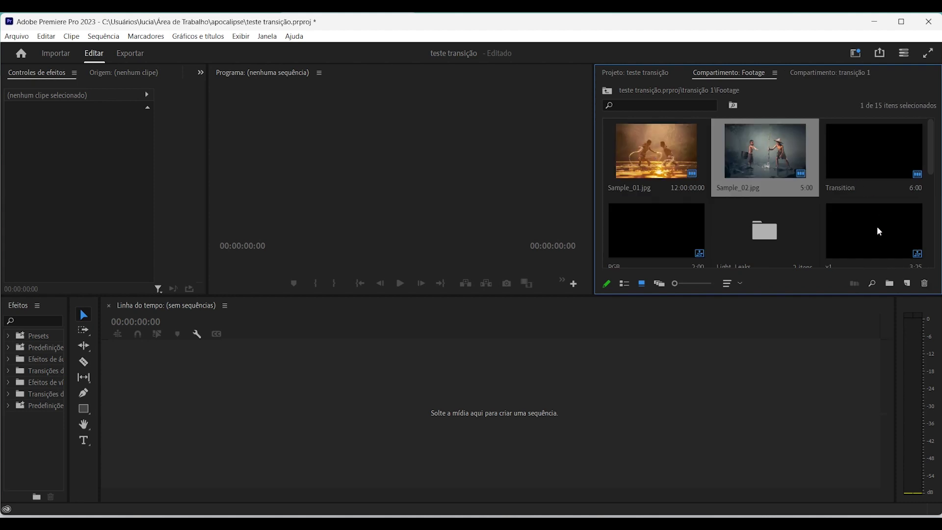
click(607, 90)
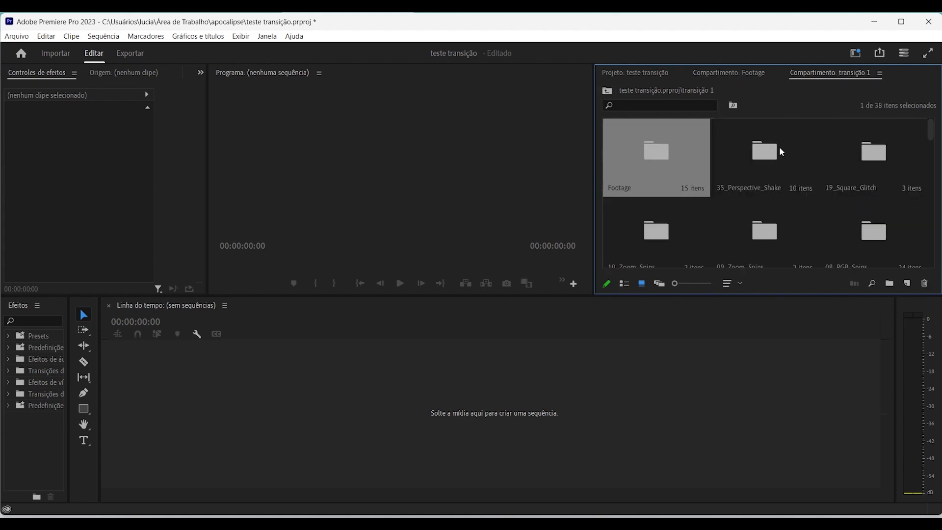
click(767, 156)
double_click(765, 153)
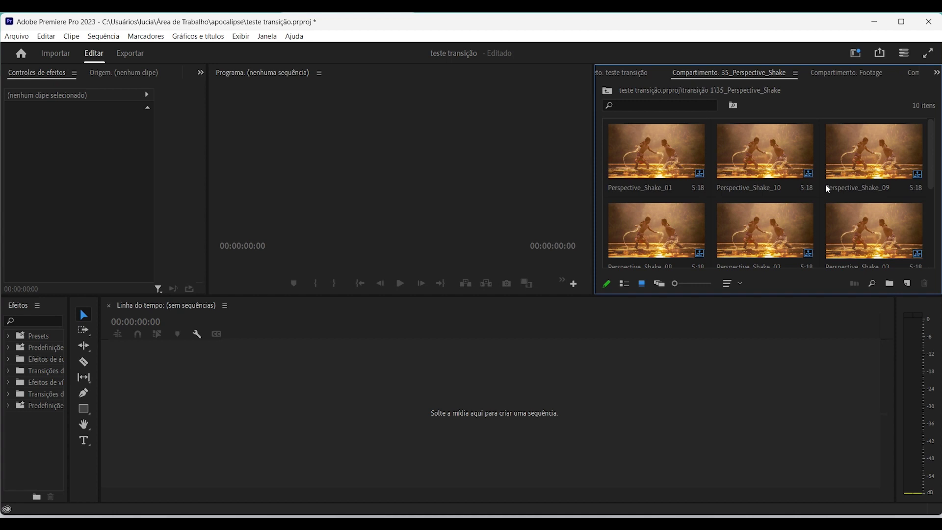
click(613, 88)
scroll(820, 186, down, 5)
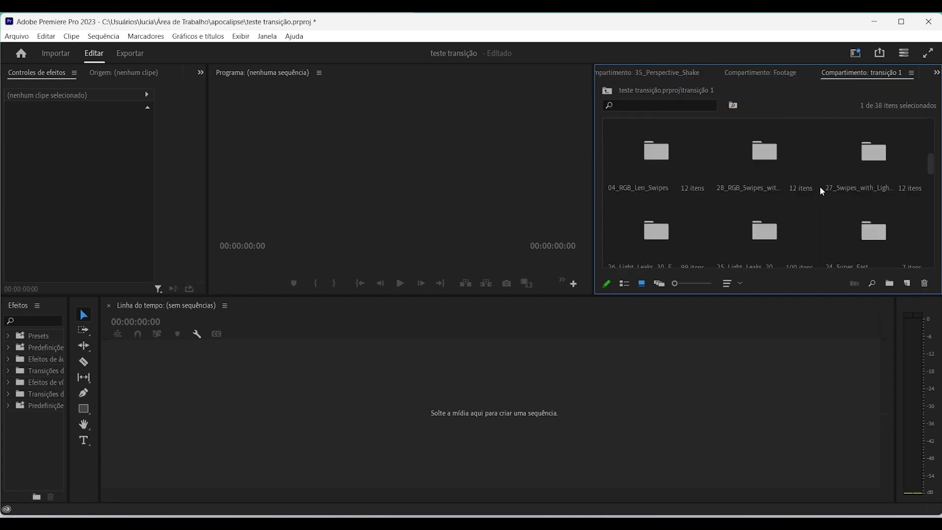
click(608, 94)
Import every clip from Transitions > Elemental into the transição 2 bin
click(776, 153)
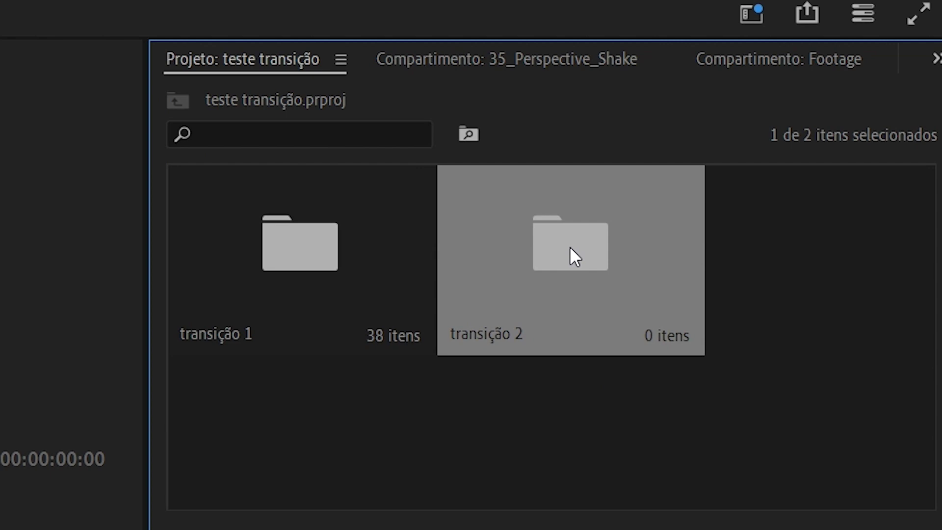
double_click(570, 246)
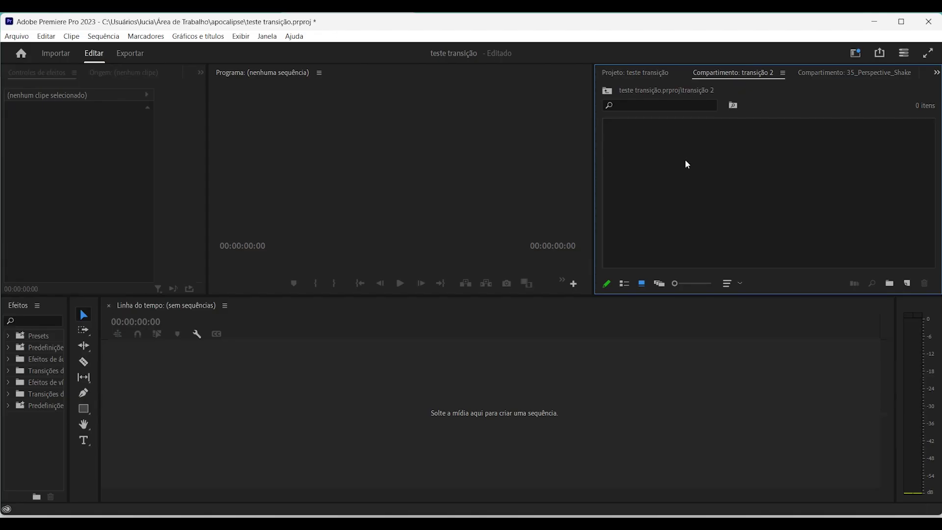
double_click(687, 165)
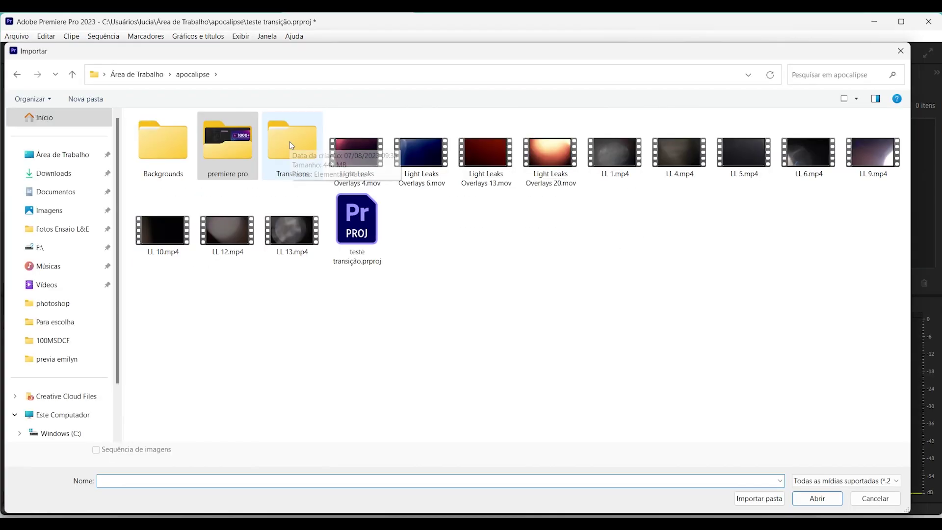
double_click(290, 142)
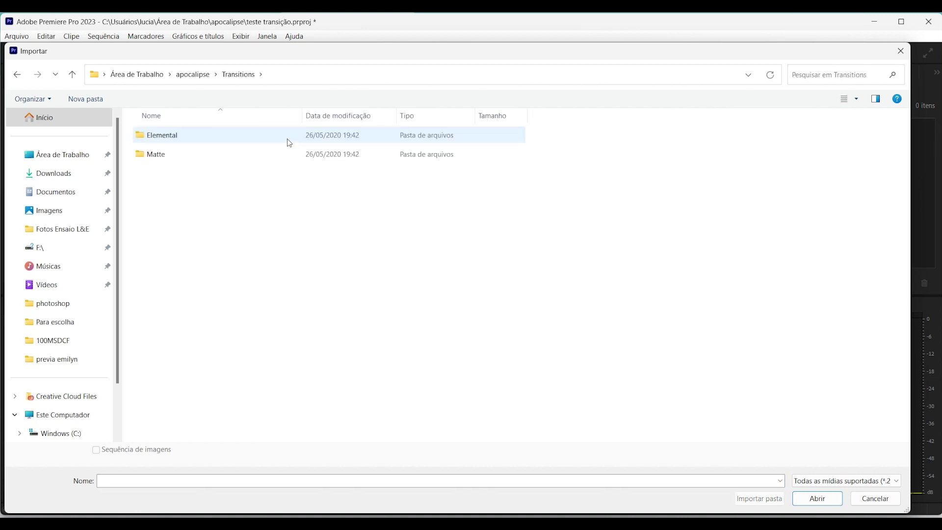
double_click(158, 139)
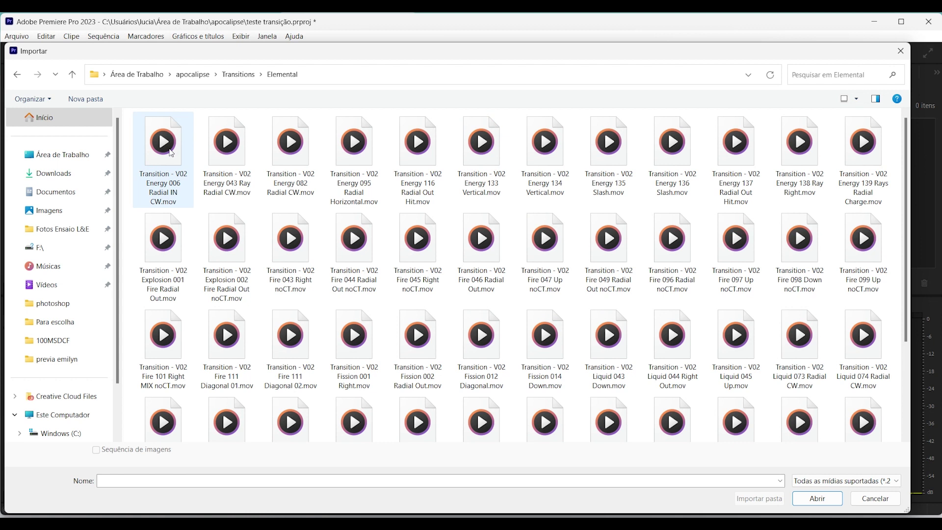
click(171, 153)
key(ctrl+a)
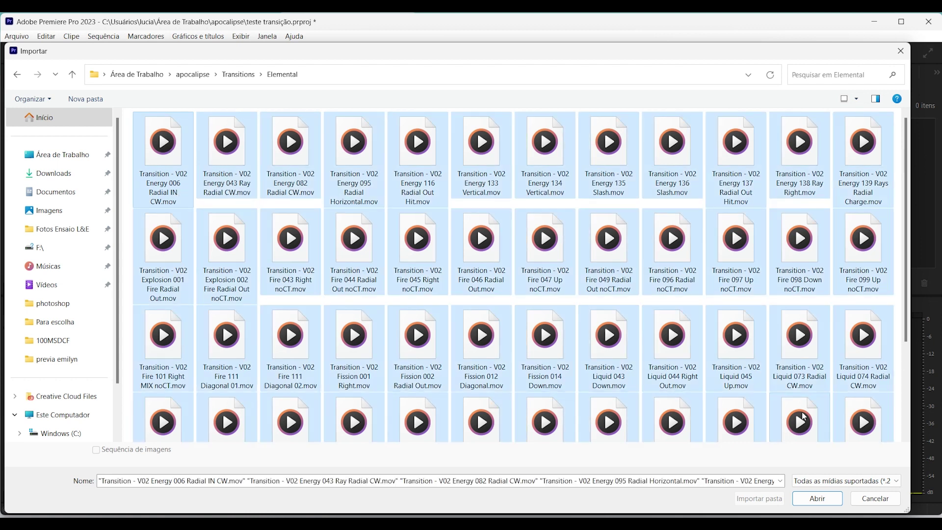
click(819, 500)
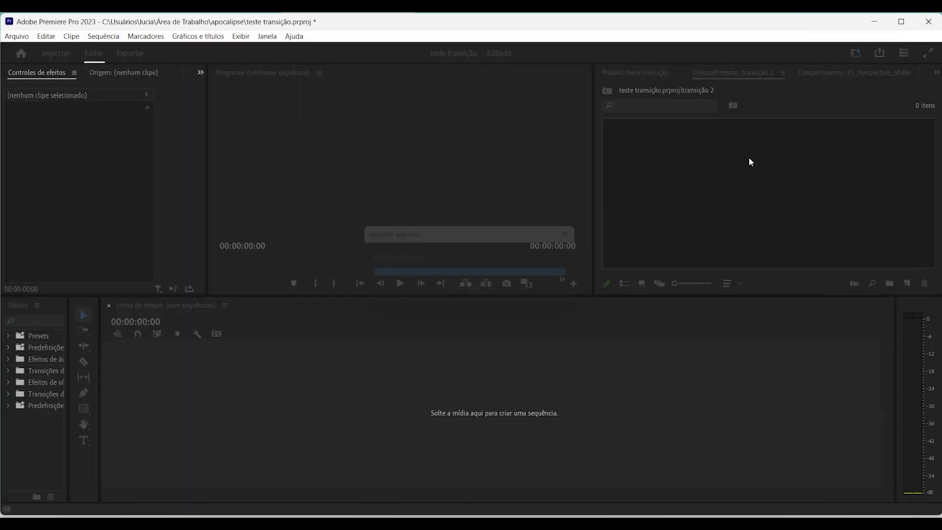
click(848, 246)
scroll(865, 237, up, 5)
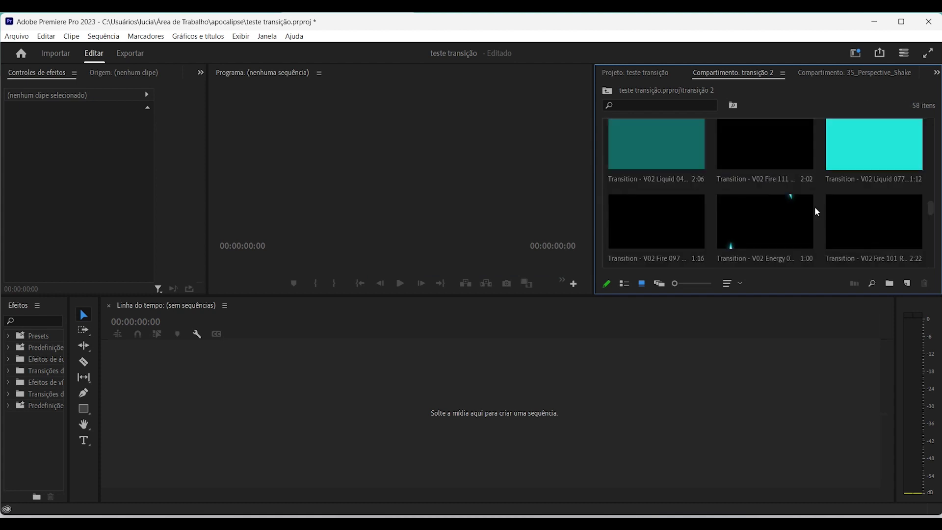
Back at the project root, import the 8:44:08 film footage with Ctrl+I
click(607, 91)
click(673, 221)
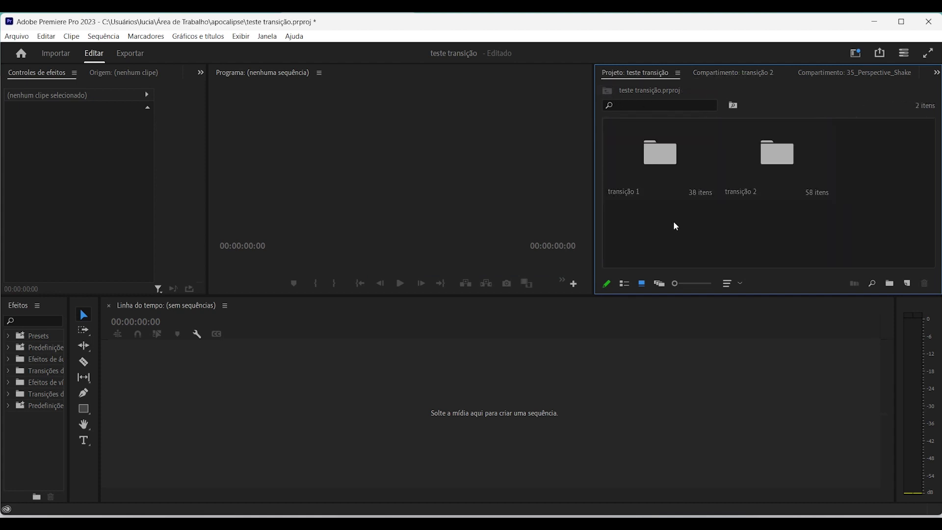
click(655, 167)
key(ctrl+i)
key(Return)
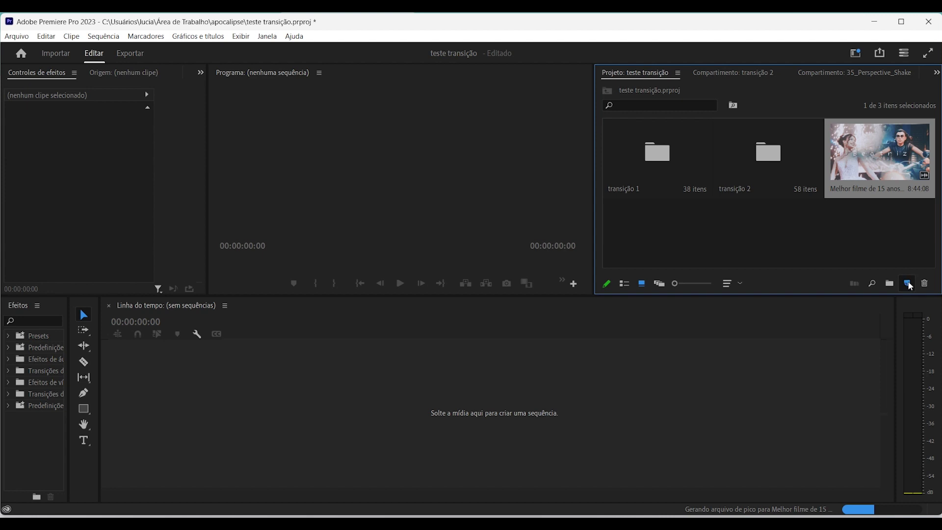
Create a sequence from the film clip and move it to start near 00:05:50
drag(909, 285, 908, 284)
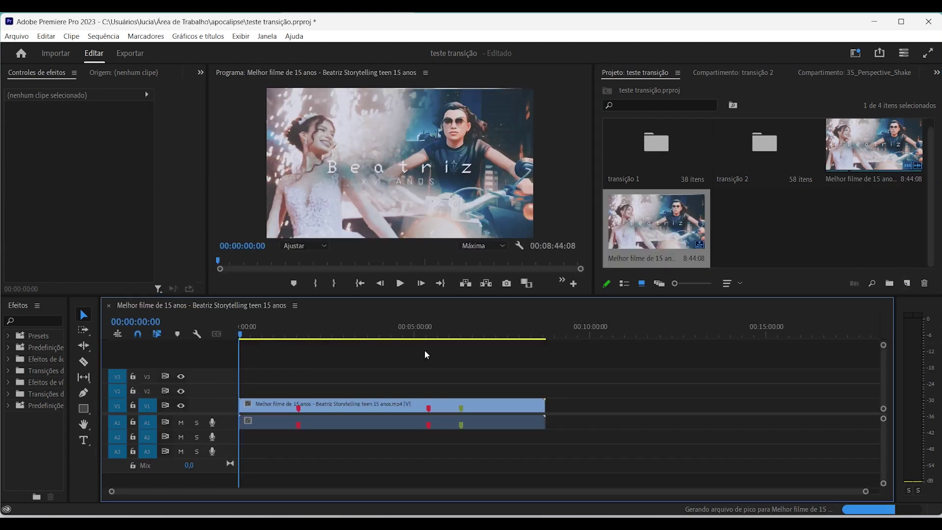
drag(325, 391, 352, 453)
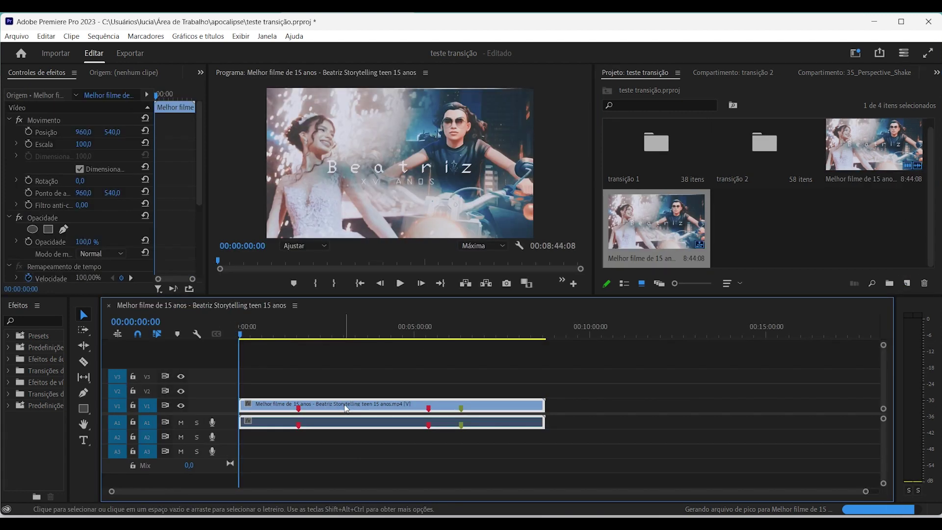
drag(346, 408, 552, 408)
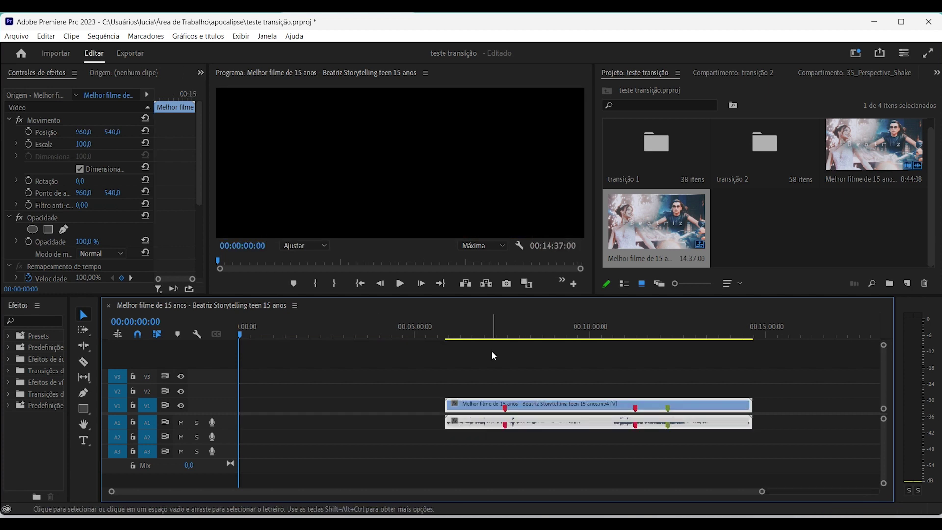
Cut the film at about 00:09:50 and trim the start of the second clip
click(447, 335)
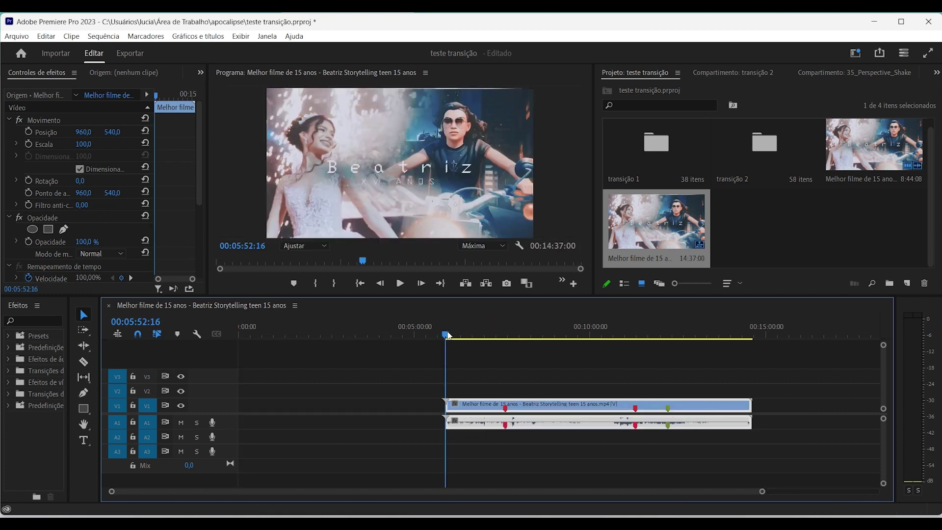
drag(448, 335, 588, 338)
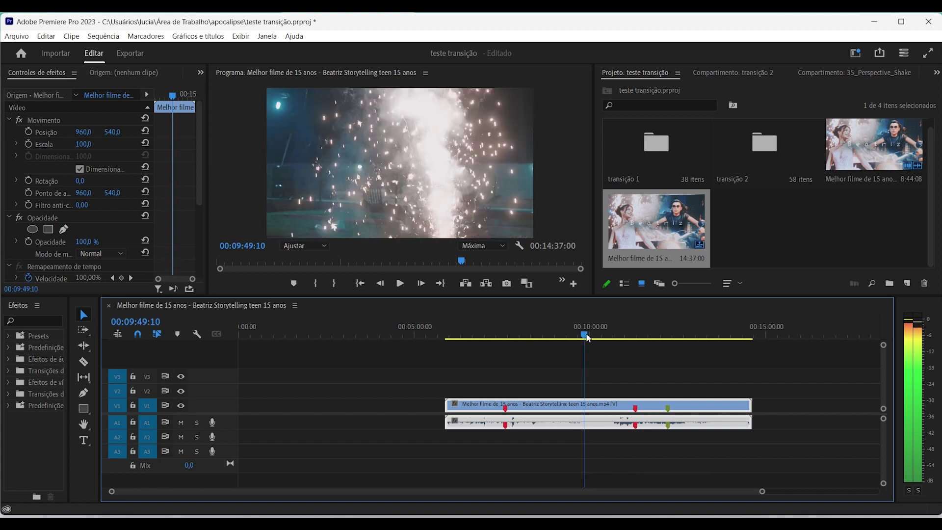
click(585, 405)
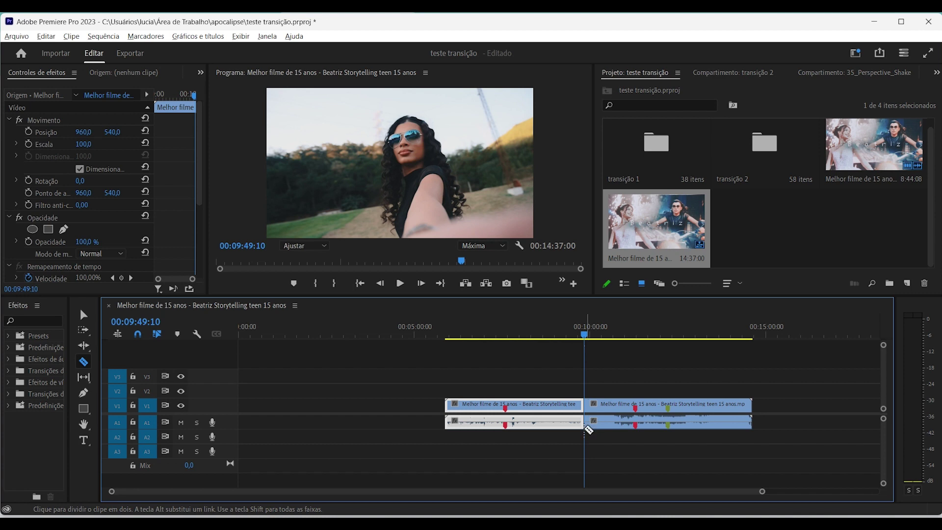
key(equal)
key(equal)
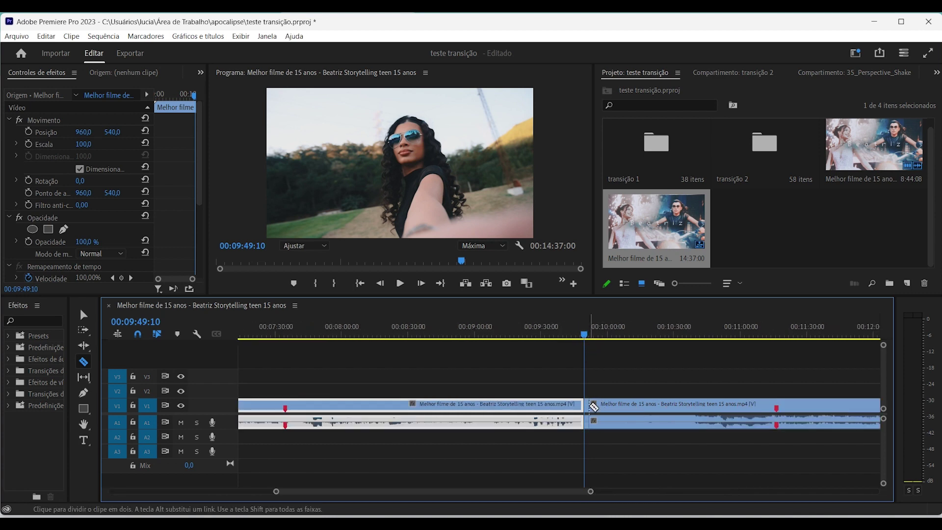
key(v)
drag(586, 405, 595, 403)
key(equal)
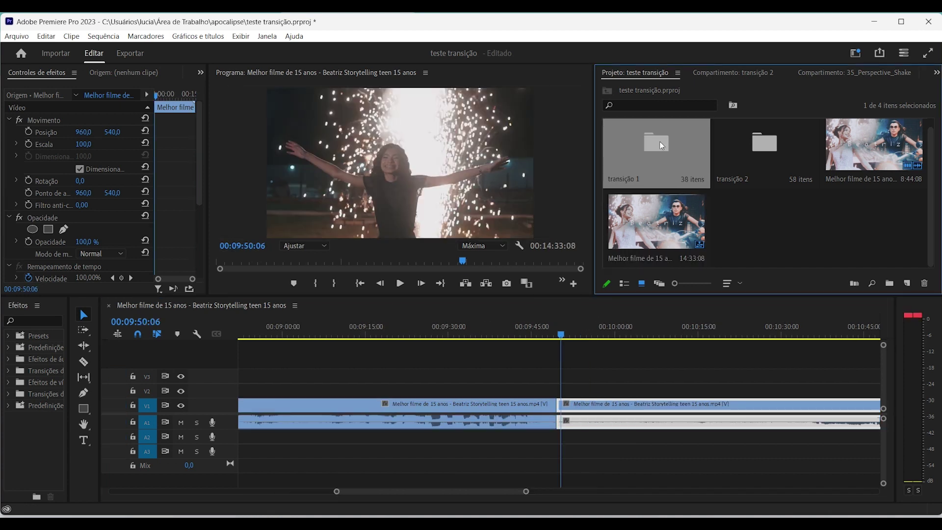
double_click(659, 143)
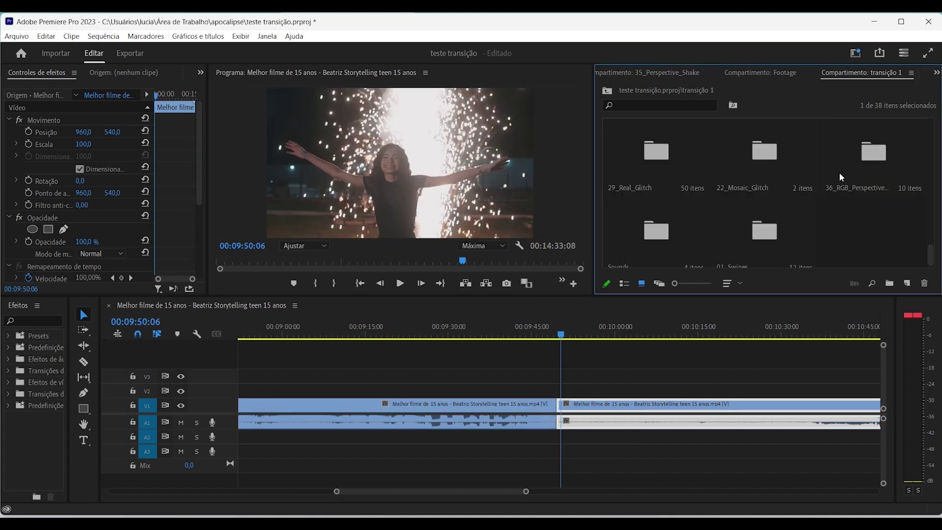
Place Glitch_Horizontal_09 from 19_Square_Glitch > Horizontal over the cut
scroll(841, 182, up, 5)
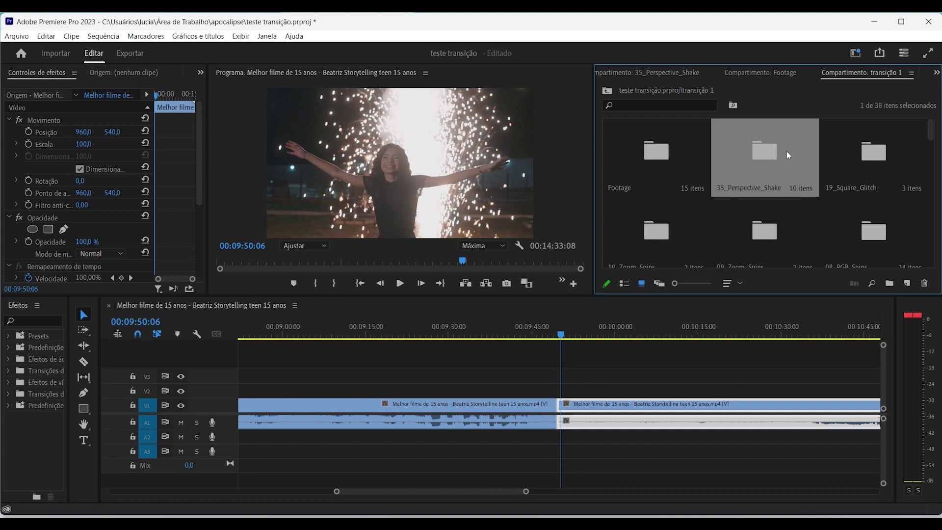
double_click(872, 155)
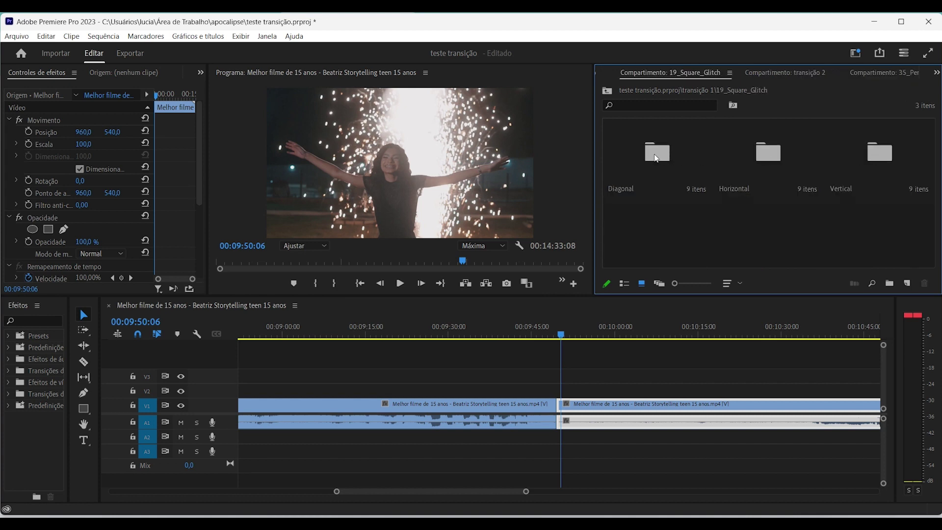
click(767, 159)
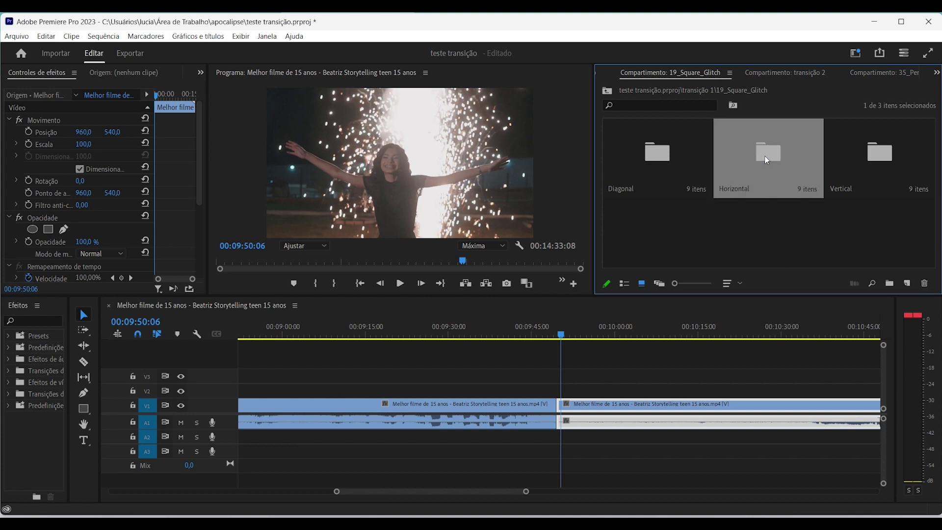
double_click(767, 159)
drag(757, 157, 555, 391)
Delete the sample image clips, add Glitch_Horizontal_08 over the cut, and play it back
key(=)
key(=)
key(=)
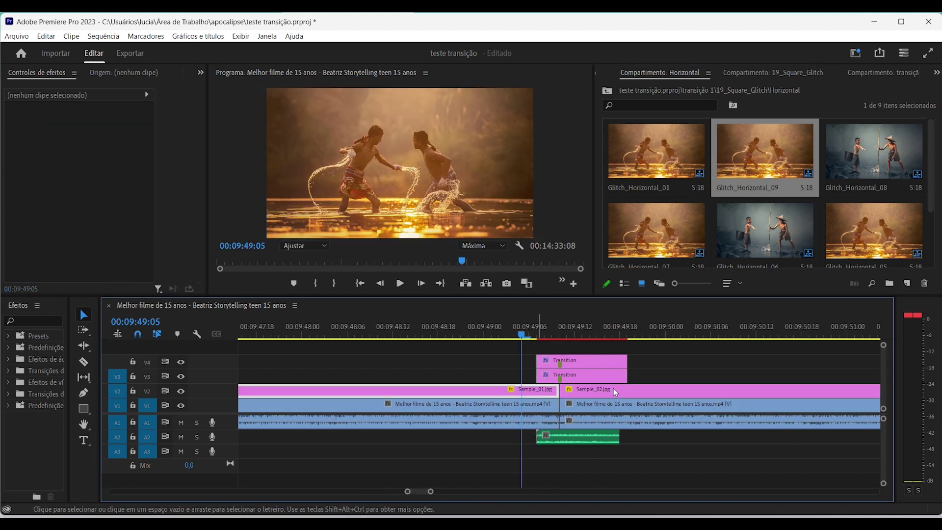
key(Delete)
click(615, 390)
key(Delete)
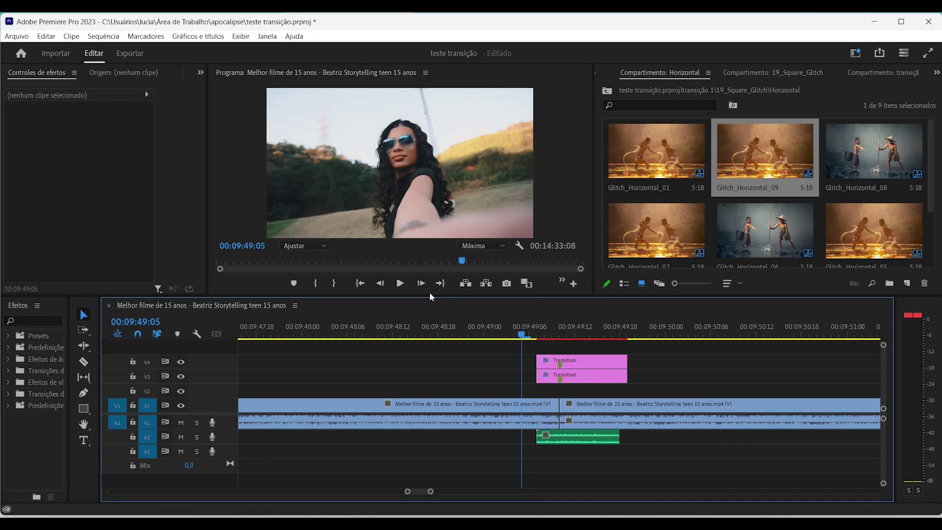
mouse_move(875, 150)
mouse_down()
mouse_move(653, 380)
mouse_move(124, 339)
mouse_up()
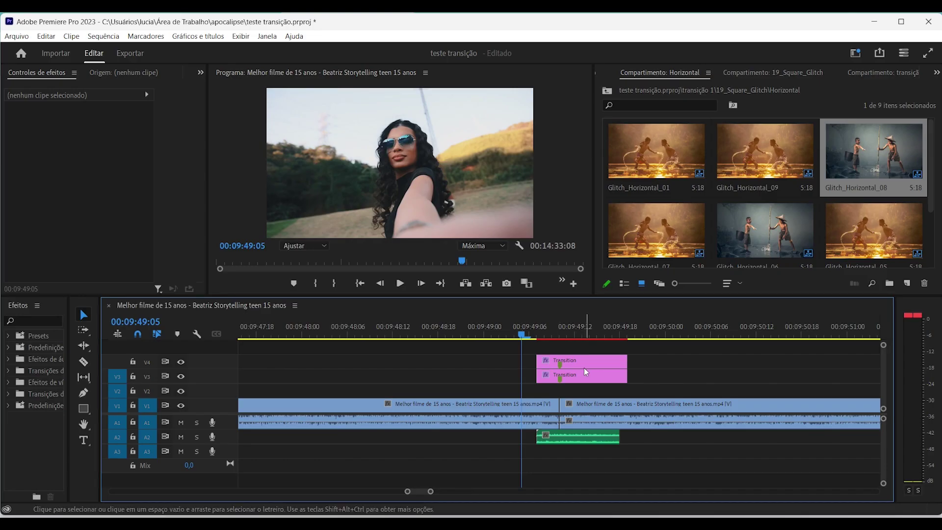
key(space)
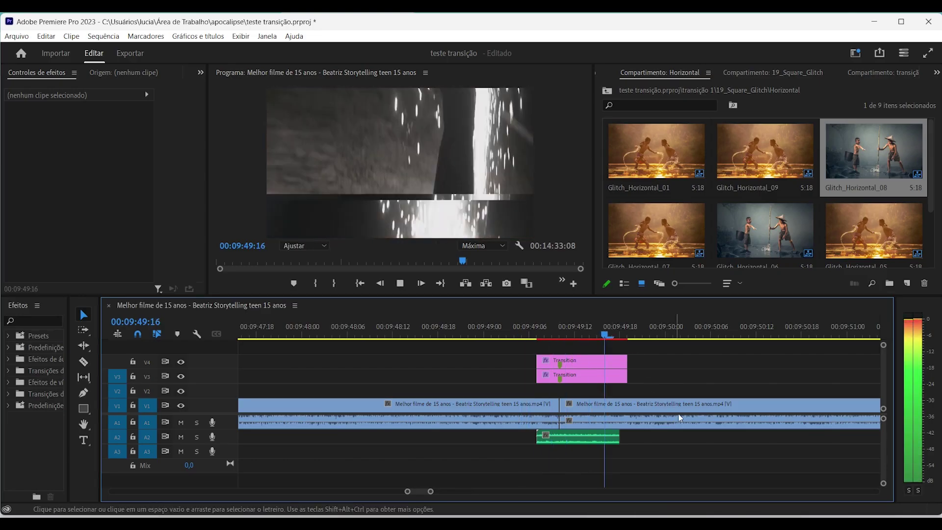
Delete both glitch Transition layers and their sound clip from the sequence
scroll(589, 368, down, 2)
click(588, 379)
key(Delete)
click(605, 438)
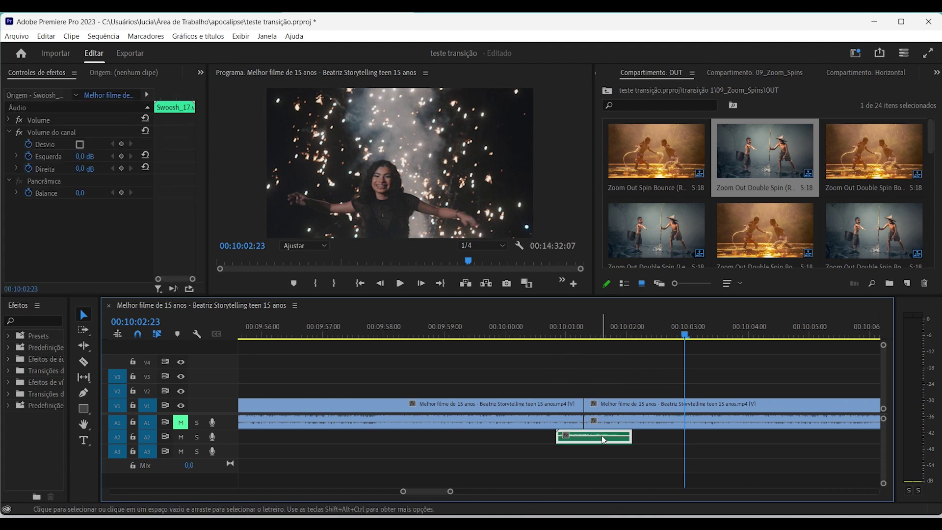
key(Delete)
scroll(777, 205, down, 1)
scroll(777, 206, down, 2)
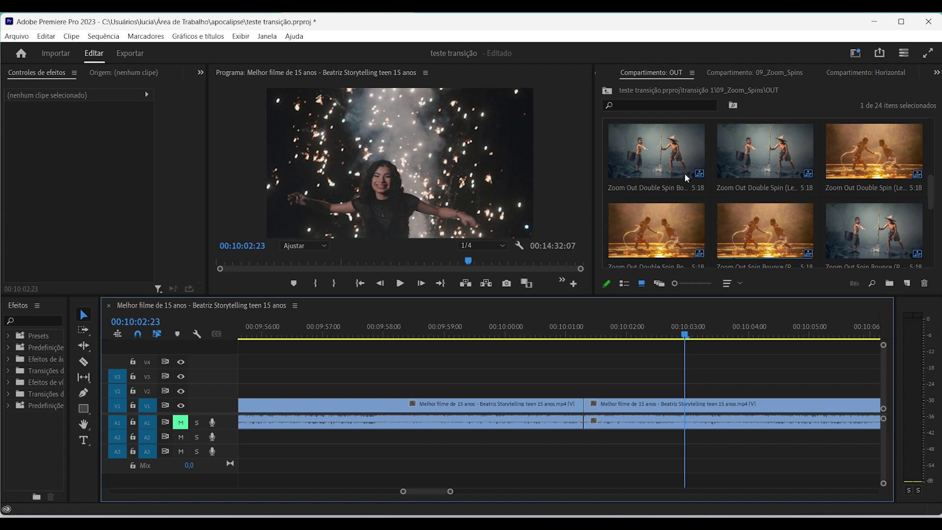
Place a Zoom In-Out clip from 09_Zoom_Spins > IN - OUT over the cut, remove its sample images, and preview
click(608, 91)
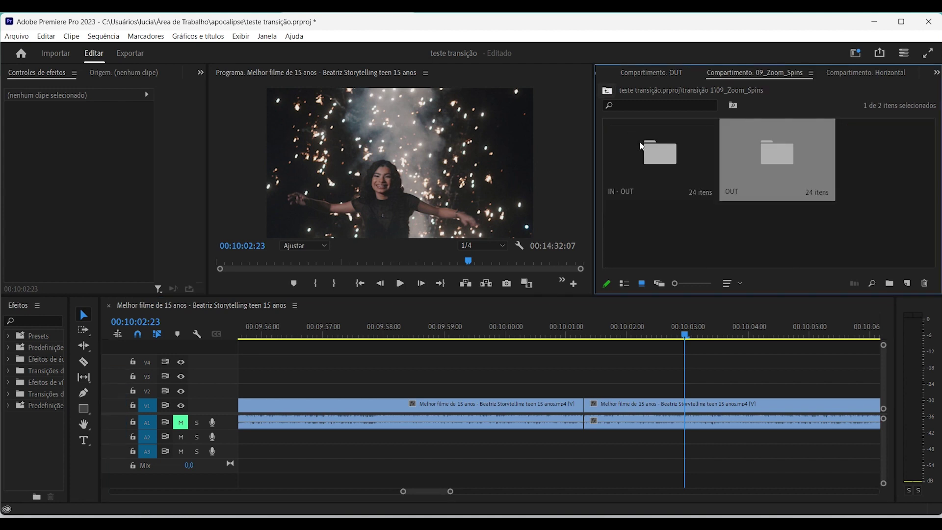
double_click(660, 158)
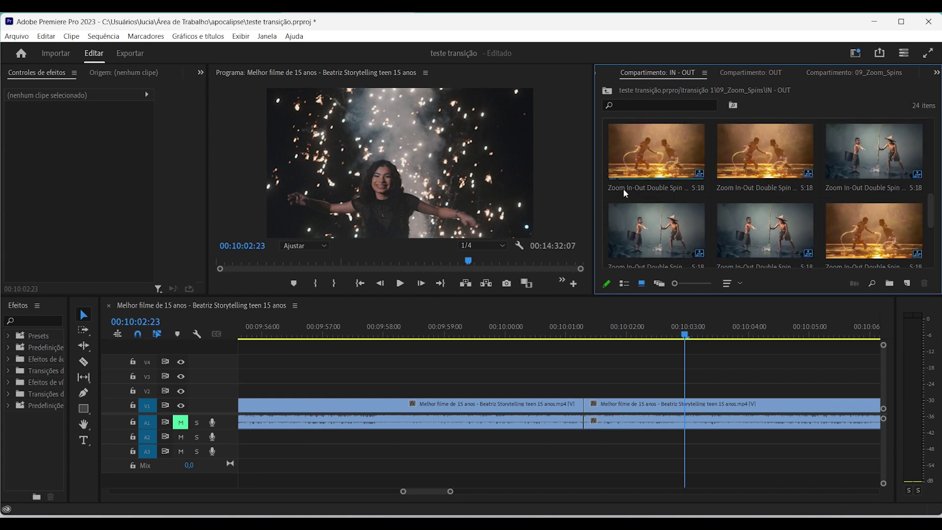
drag(662, 150, 587, 391)
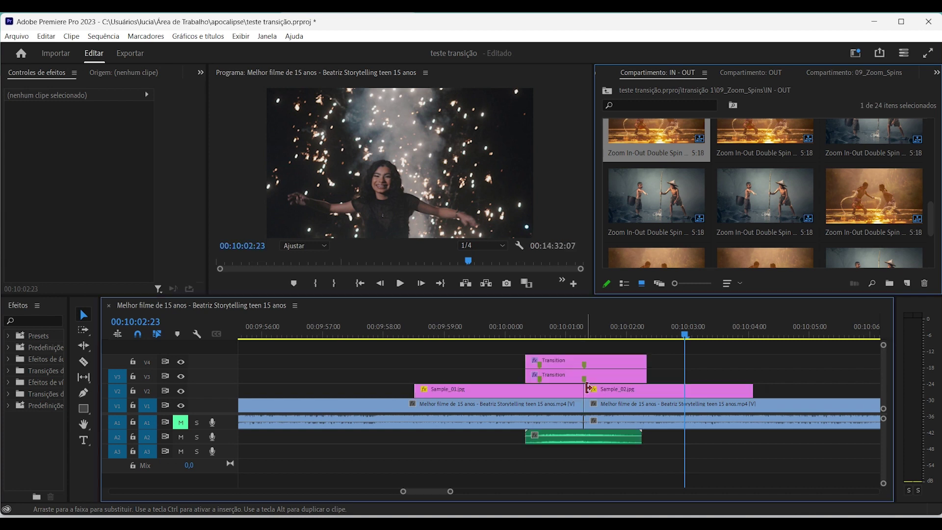
click(612, 392)
key(Delete)
click(508, 335)
key(space)
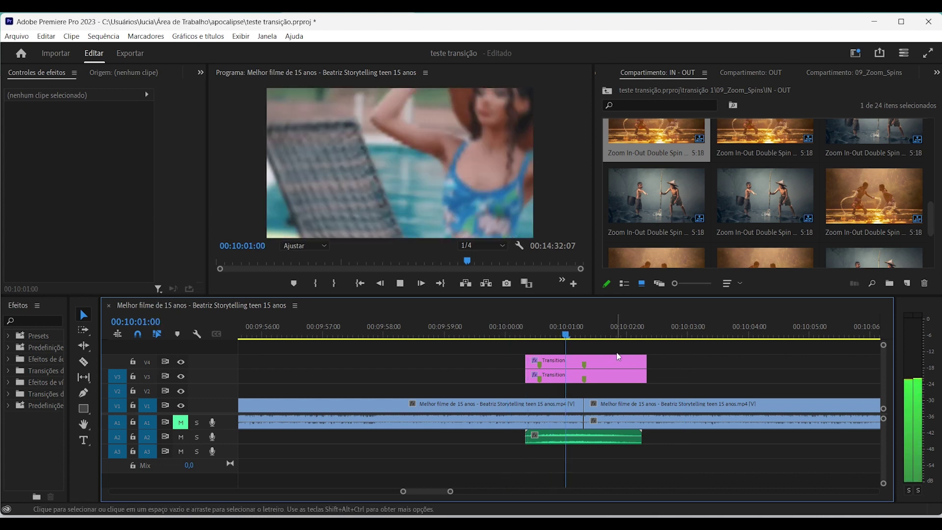
key(space)
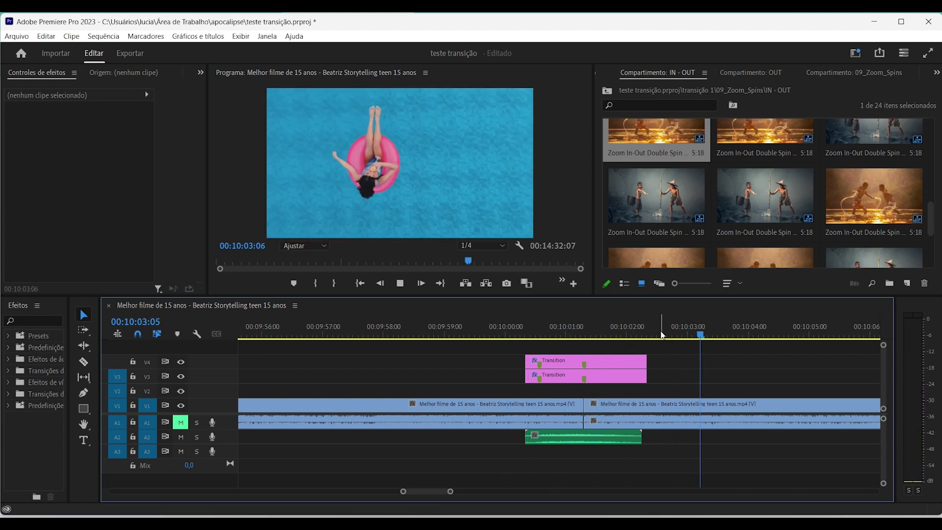
click(608, 93)
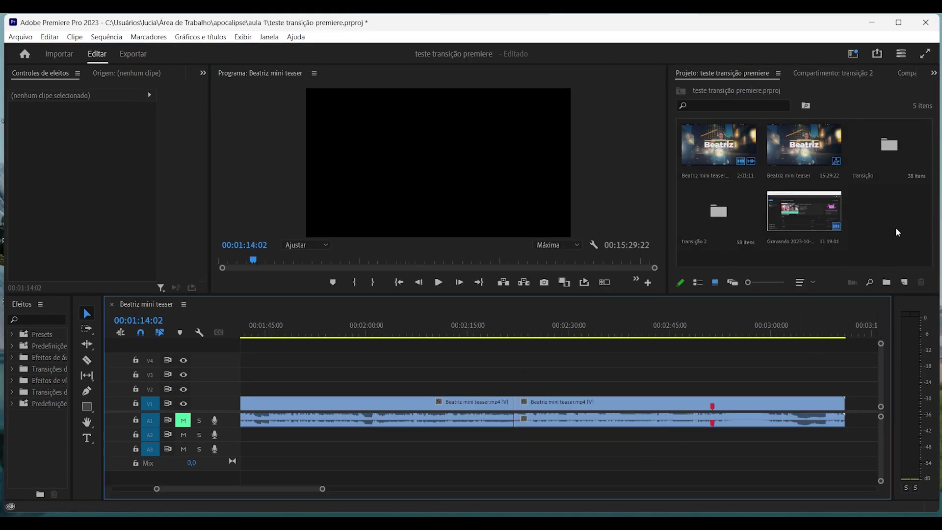
Import all files from apocalipse > Transitions > Elemental into the transição 2 bin
double_click(722, 216)
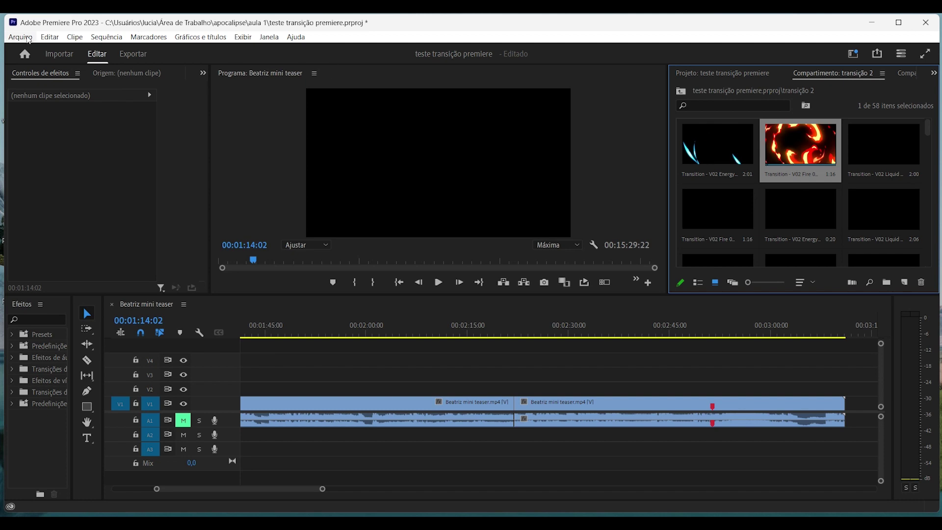
click(20, 37)
click(55, 361)
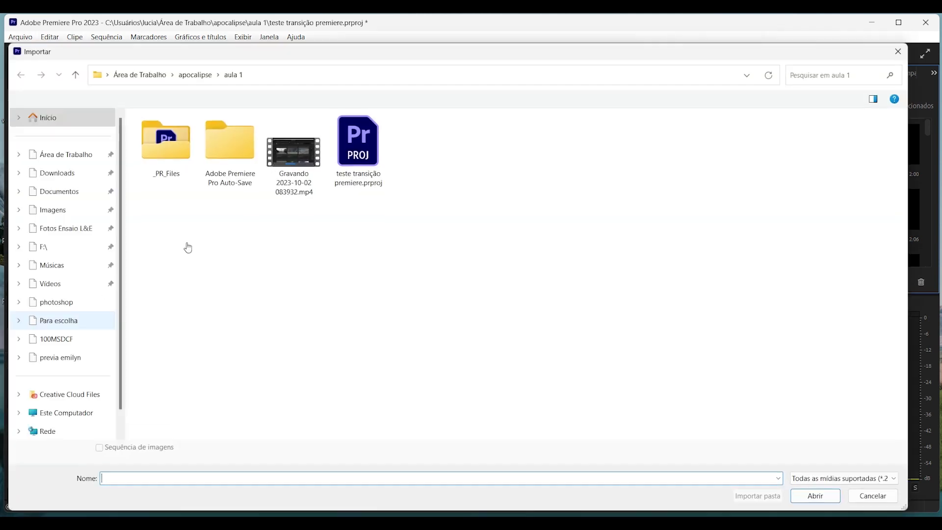
click(209, 82)
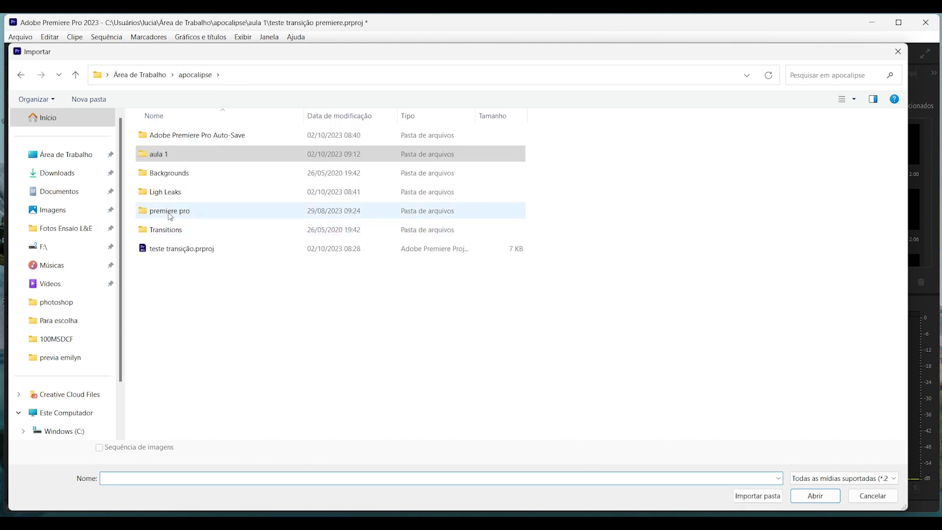
double_click(168, 230)
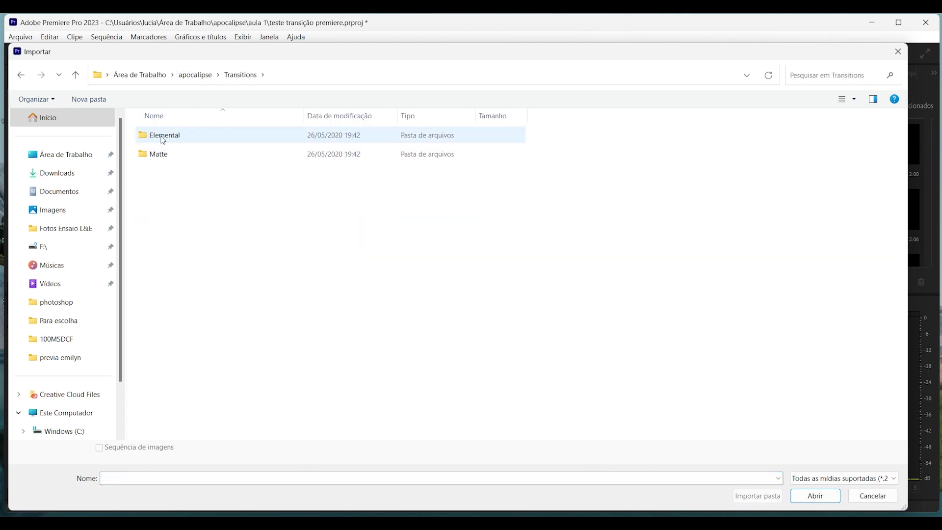
click(163, 140)
double_click(167, 142)
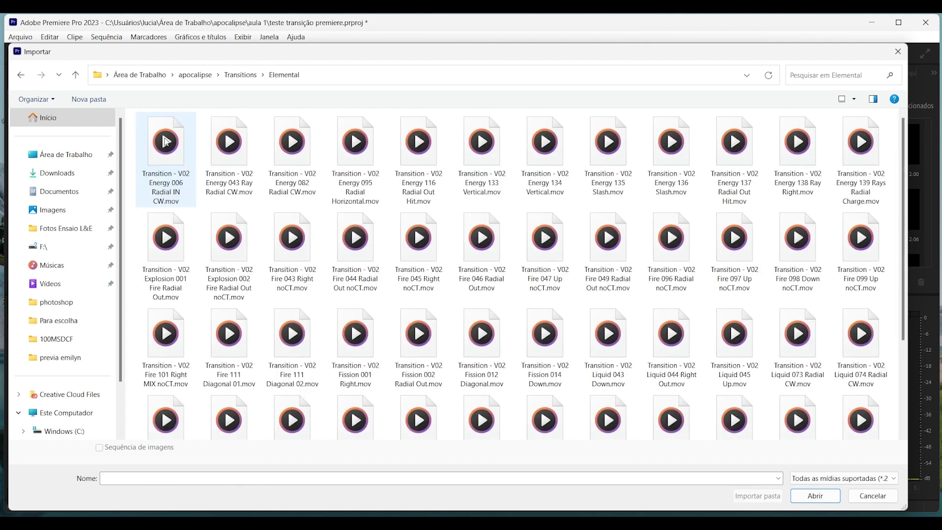
click(167, 145)
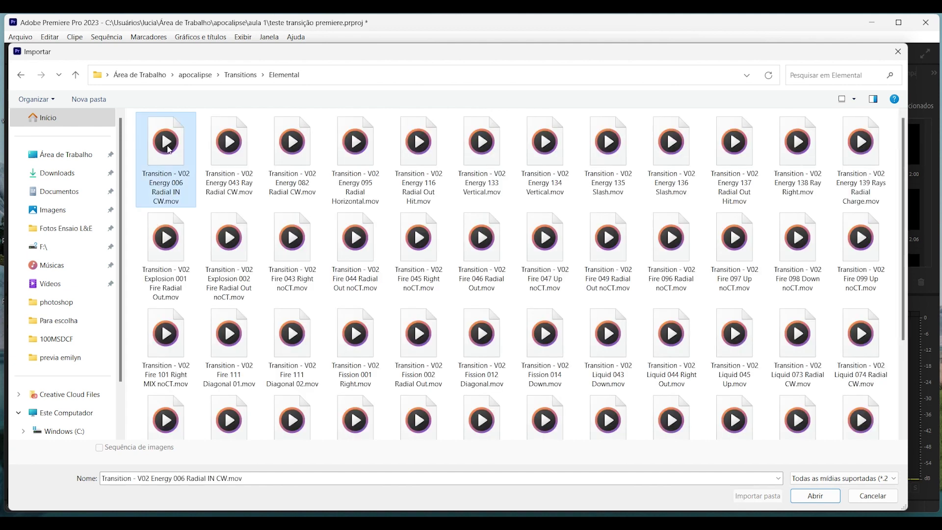
key(ctrl+a)
click(873, 501)
click(879, 156)
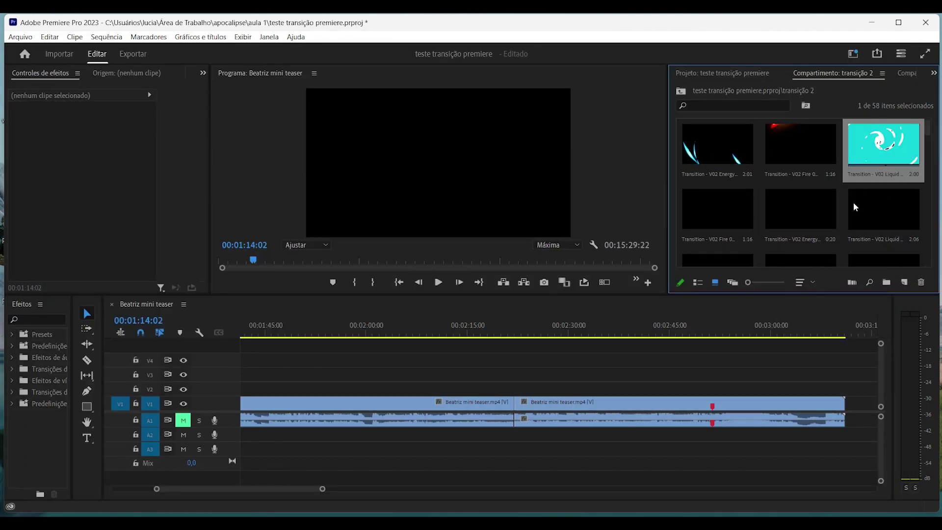
Place Energy 139 Rays Radial Charge on V2 at the 00:02:22:02 cut and preview it
click(515, 334)
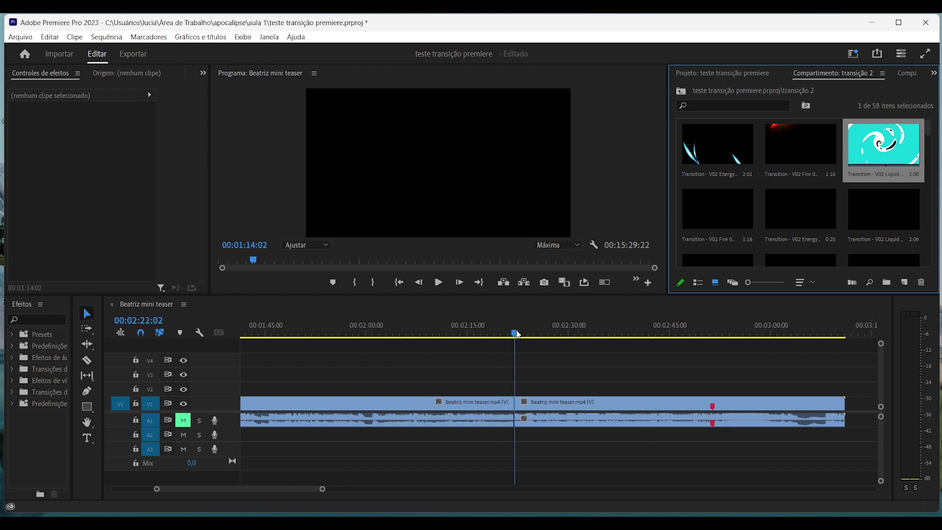
drag(562, 340, 516, 391)
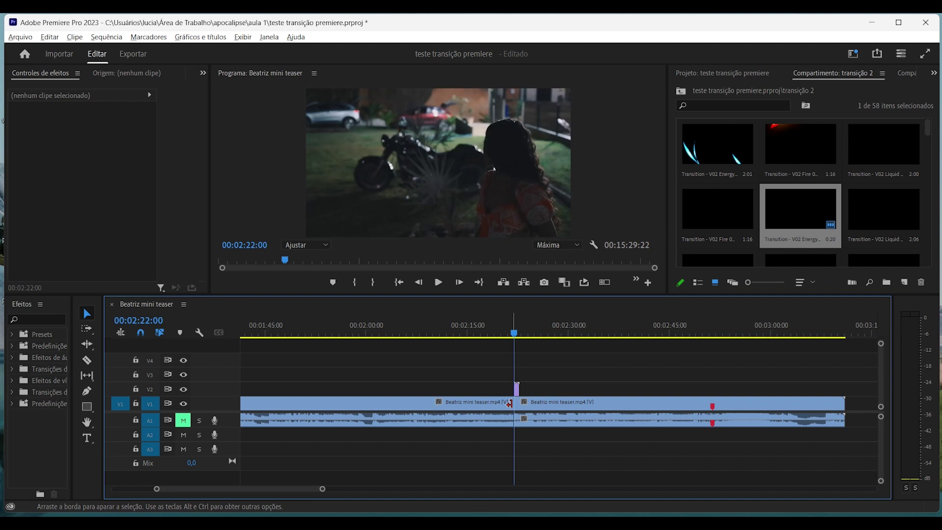
alt+scroll(515, 393, up, 8)
key(Right)
key(Right)
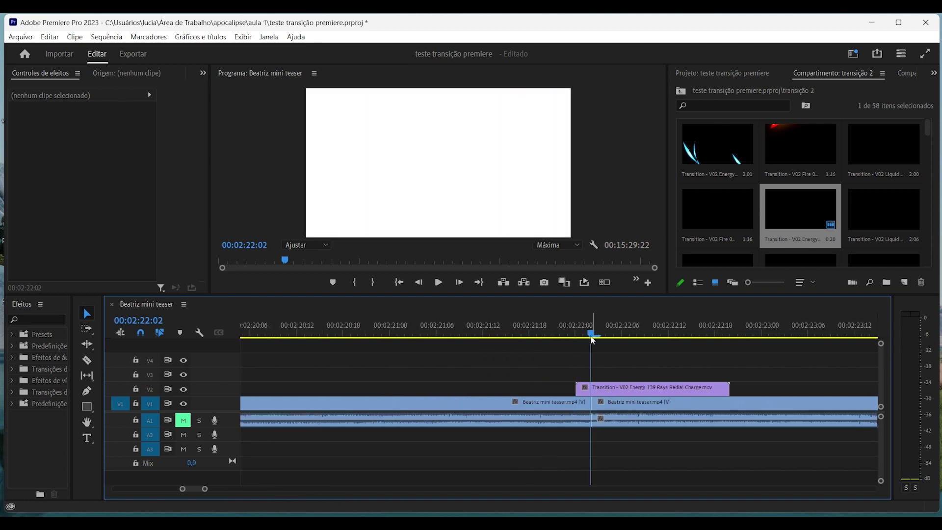
drag(589, 338, 569, 338)
key(space)
key(space)
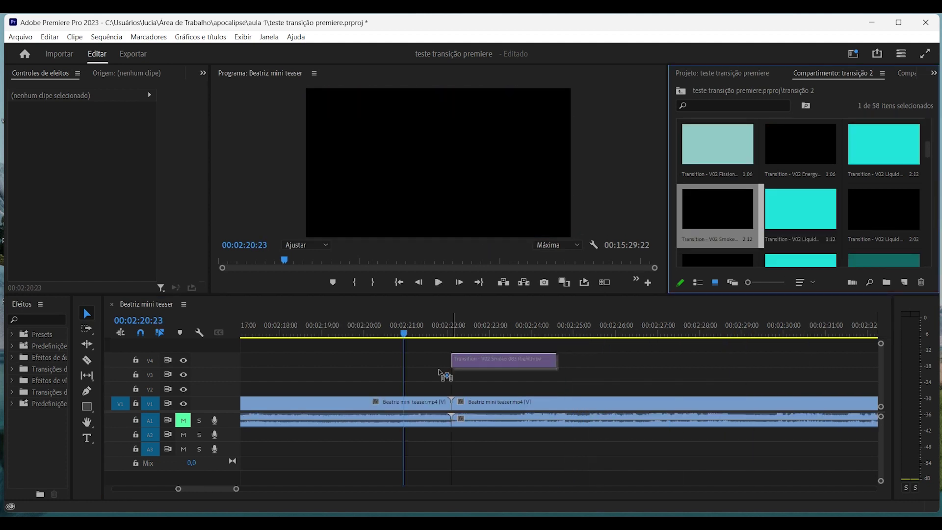
Lay Smoke 083 Right on V2 over the cut, nudge it a few frames earlier, and preview
drag(718, 211, 466, 388)
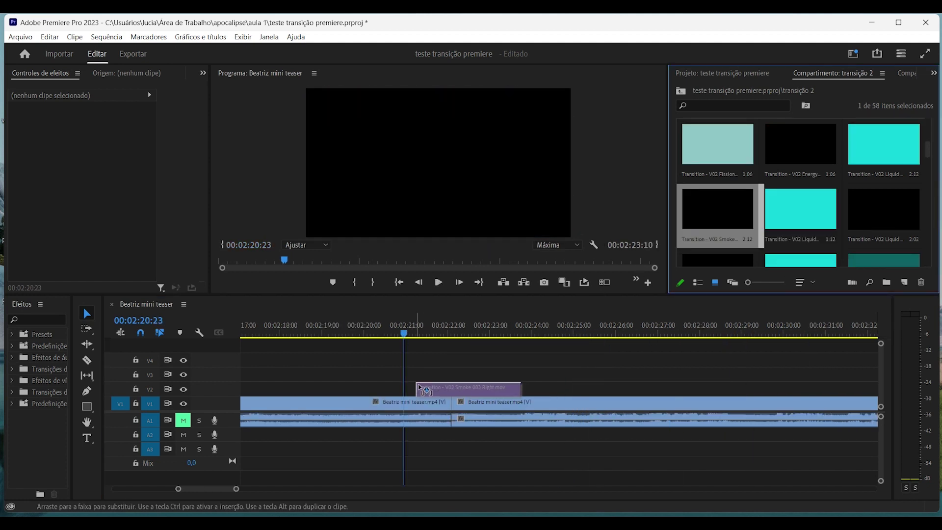
click(463, 325)
key(equal)
key(equal)
key(equal)
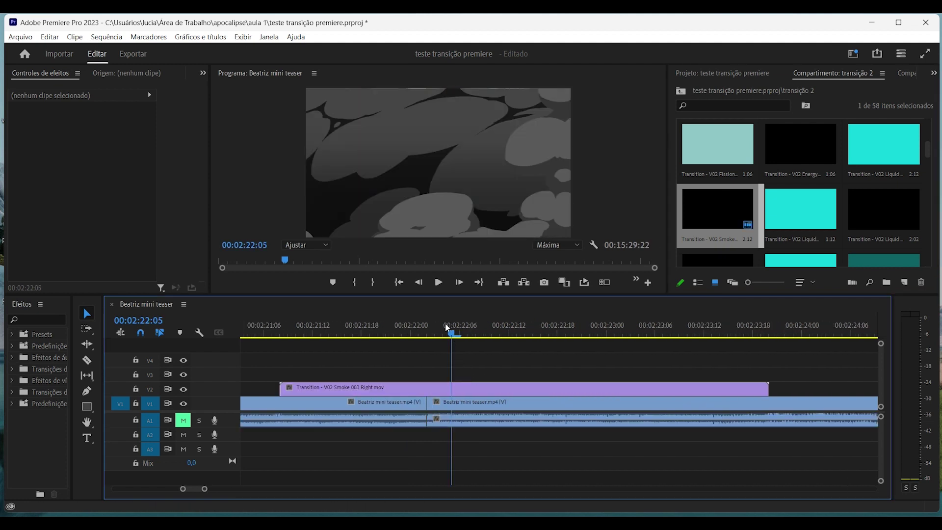
key(Left)
mouse_move(448, 391)
mouse_down()
mouse_move(481, 396)
mouse_move(462, 395)
mouse_up()
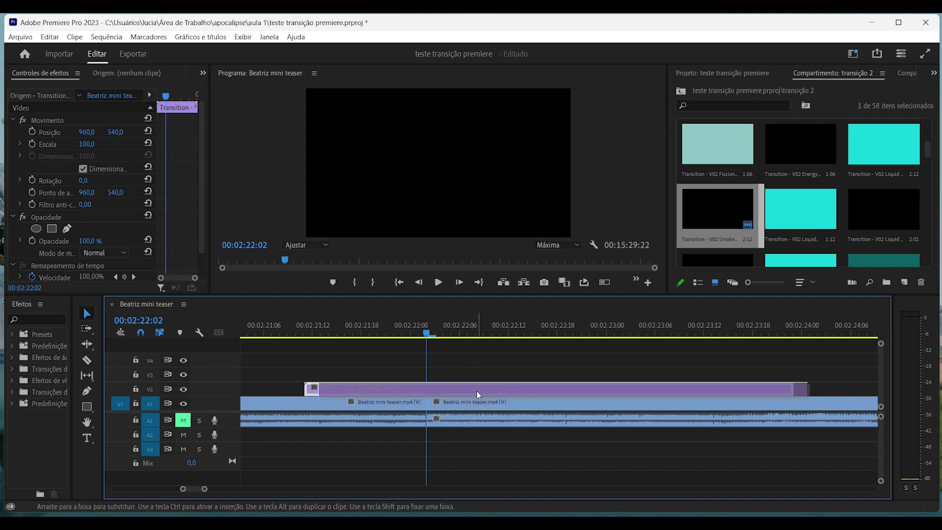
drag(463, 395, 447, 398)
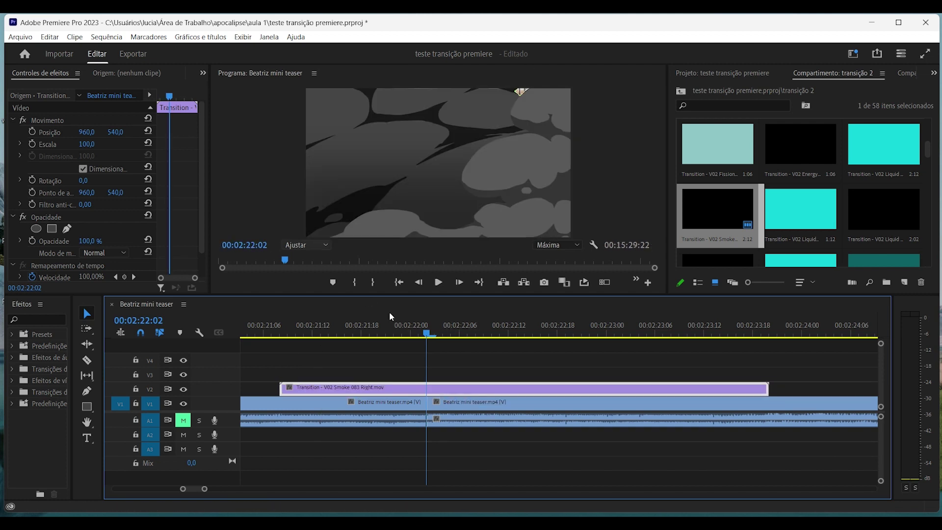
click(273, 327)
key(space)
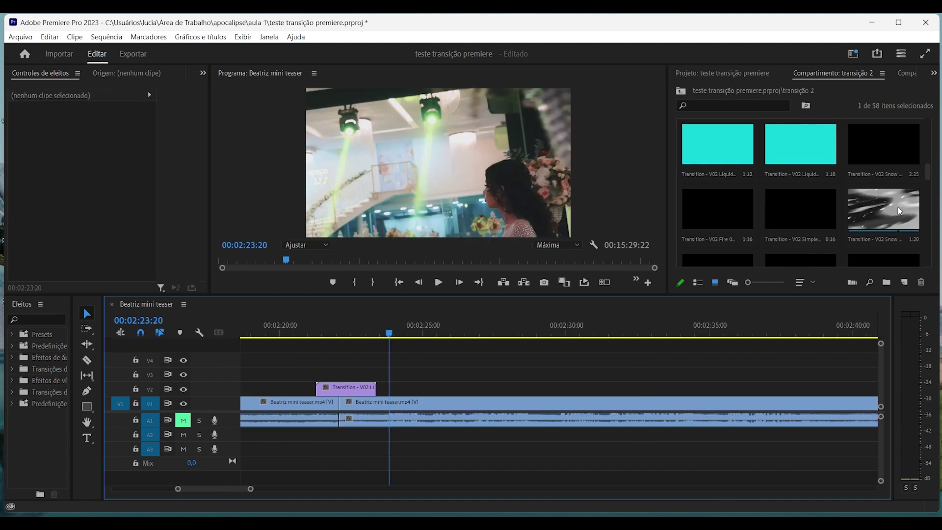
mouse_move(900, 211)
mouse_down()
mouse_move(336, 351)
mouse_move(343, 389)
mouse_up()
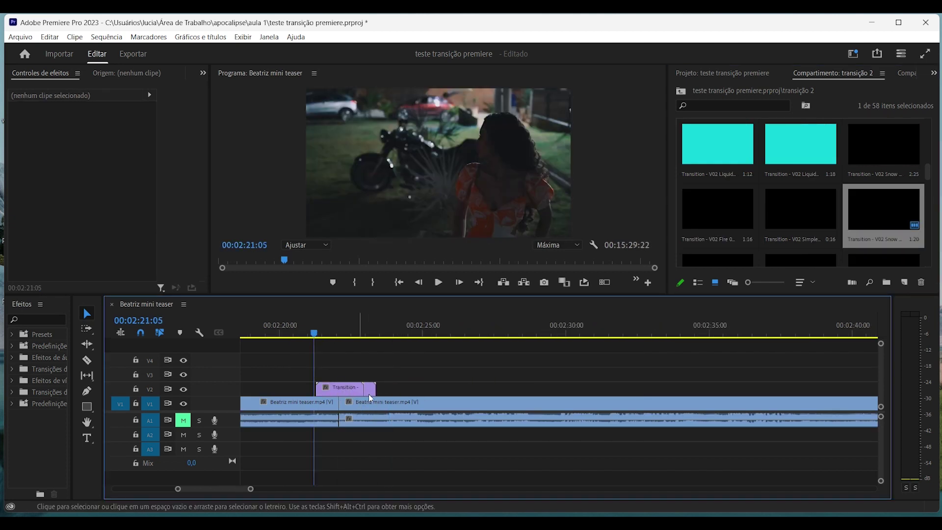
Preview the Snow transition over the cut
key(space)
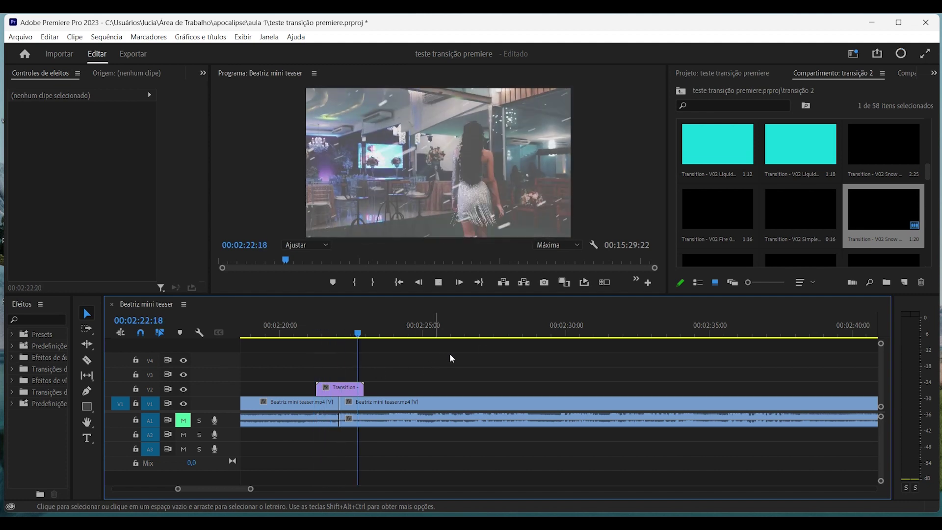
key(space)
scroll(872, 200, down, 3)
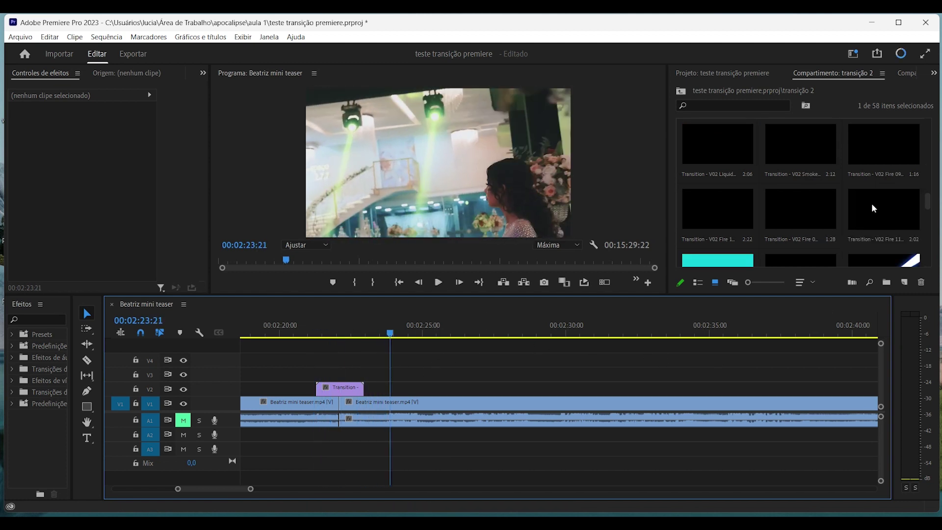
scroll(820, 213, down, 5)
scroll(819, 216, up, 5)
Place the Fire 096 transition at the cut, shift it slightly later, and replay it
drag(799, 145, 321, 368)
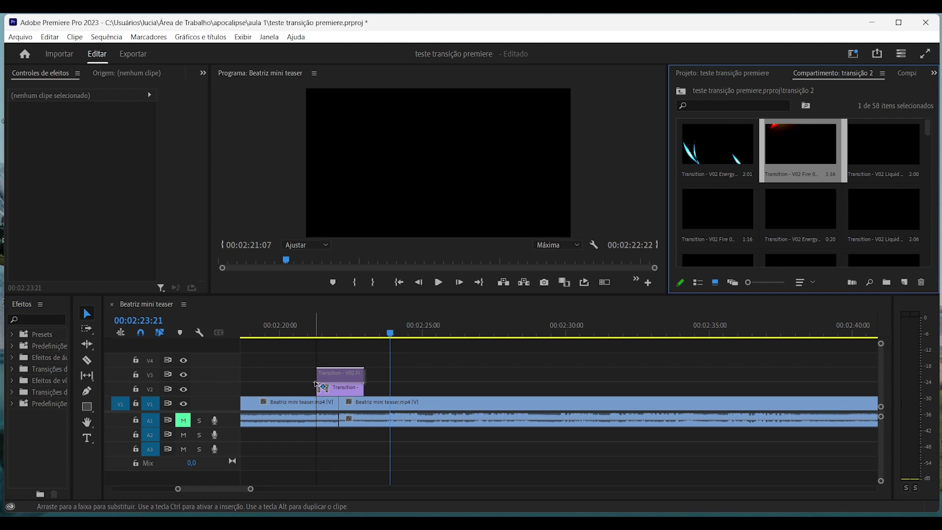
click(316, 332)
key(space)
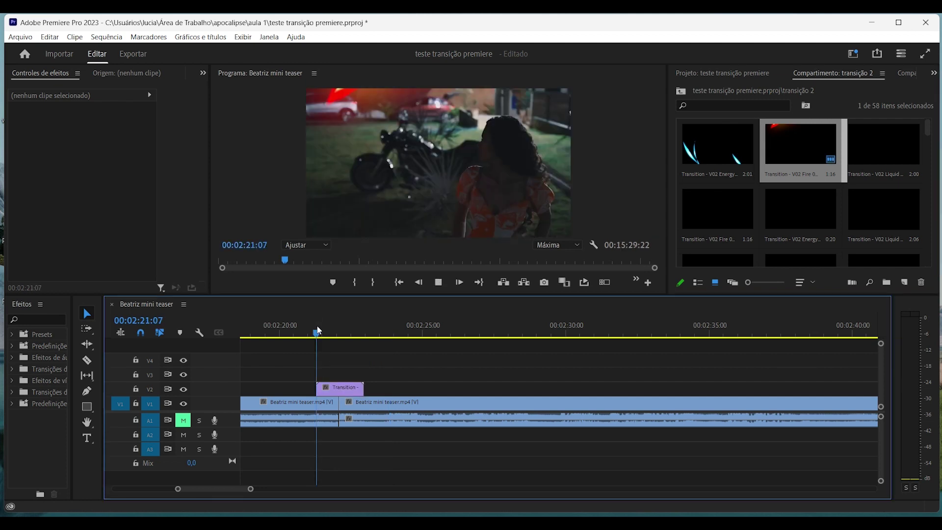
key(equal)
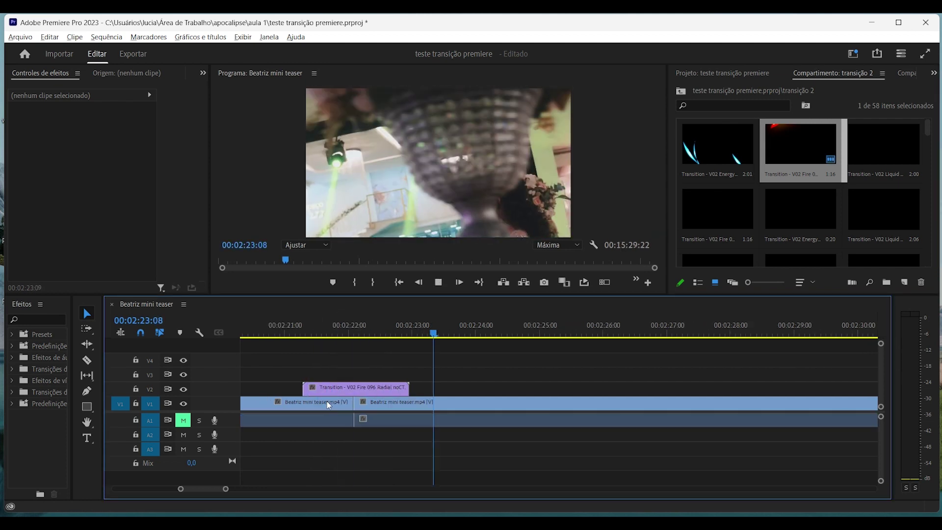
drag(346, 389, 355, 390)
click(337, 327)
key(space)
Try the Liquid transition at the cut, then add a new bin named 'transição light leaks'
drag(883, 149, 366, 408)
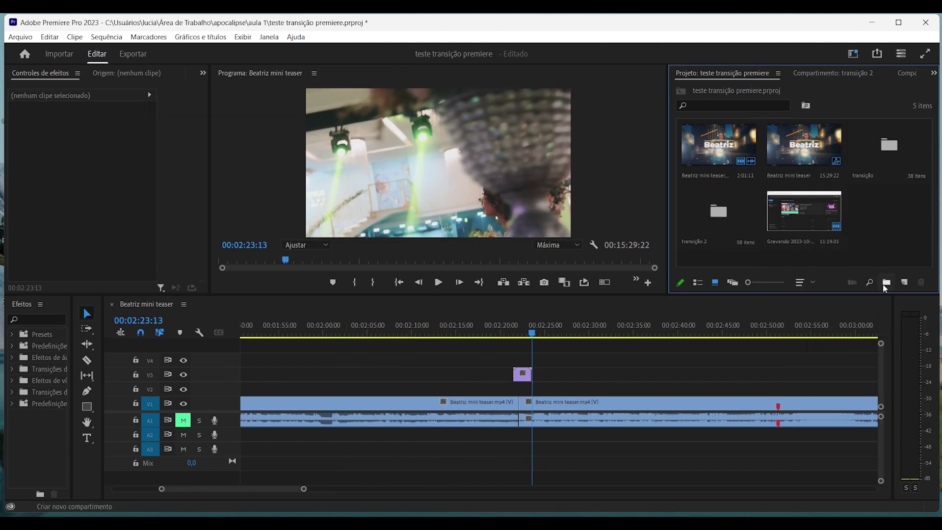
click(886, 283)
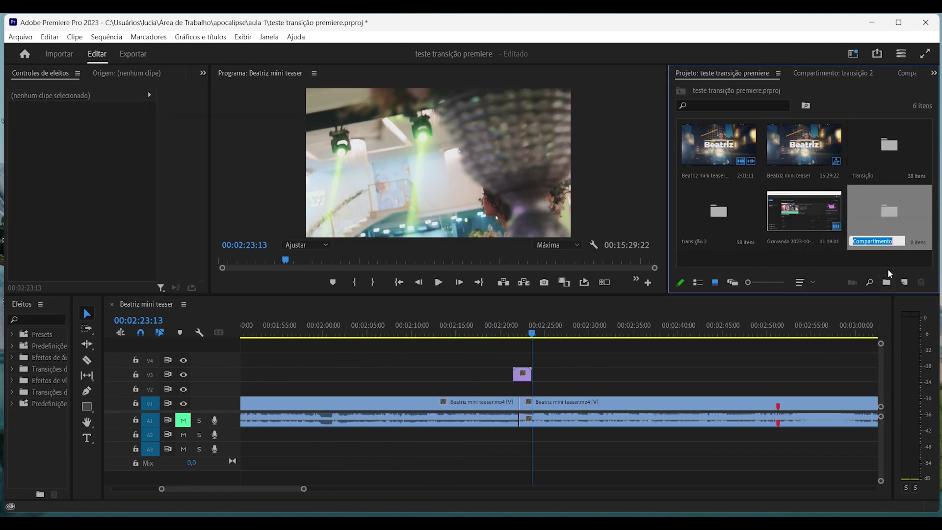
text(transição light leaks)
Import every clip from the Ligh Leaks folder into the 'transição light leaks' bin
click(890, 211)
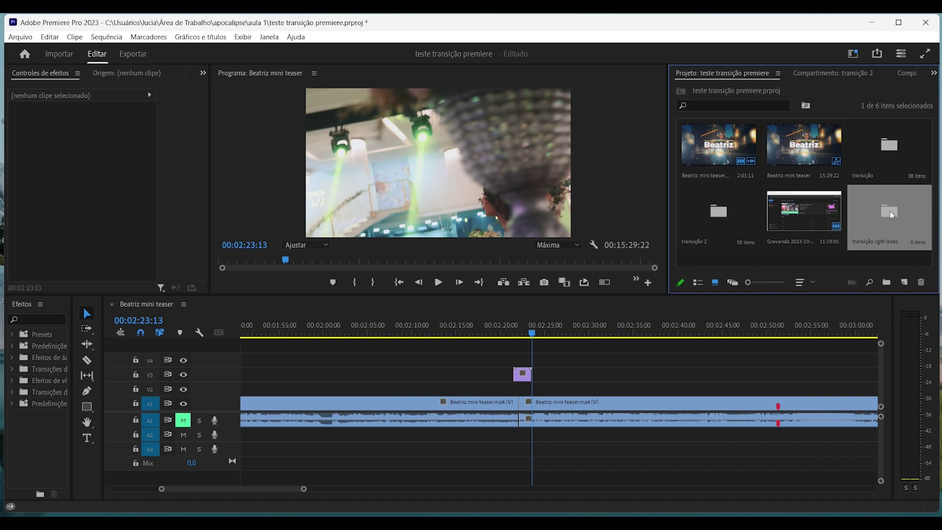
double_click(890, 211)
double_click(769, 185)
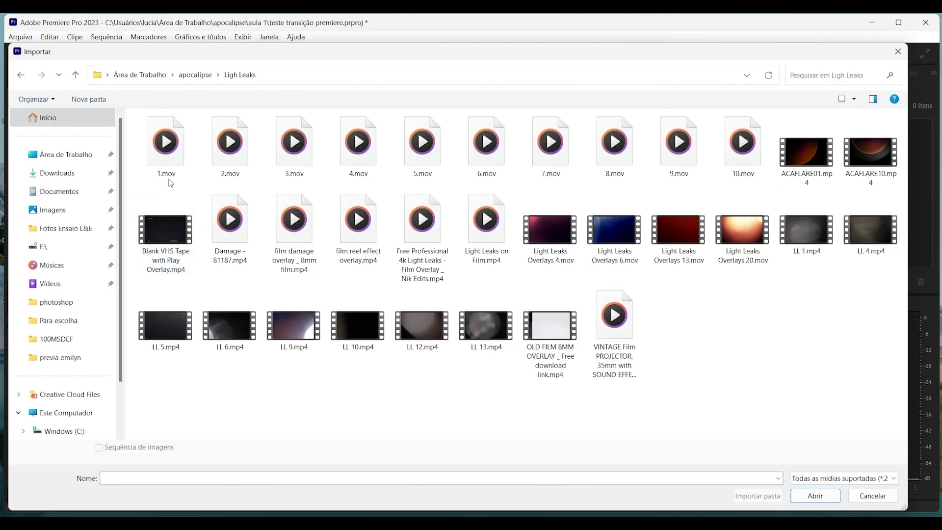
click(168, 151)
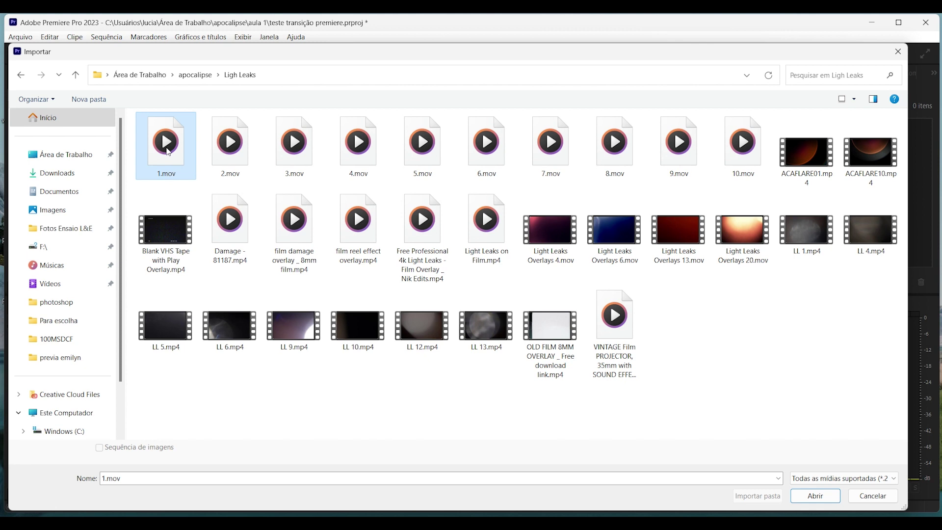
key(ctrl+a)
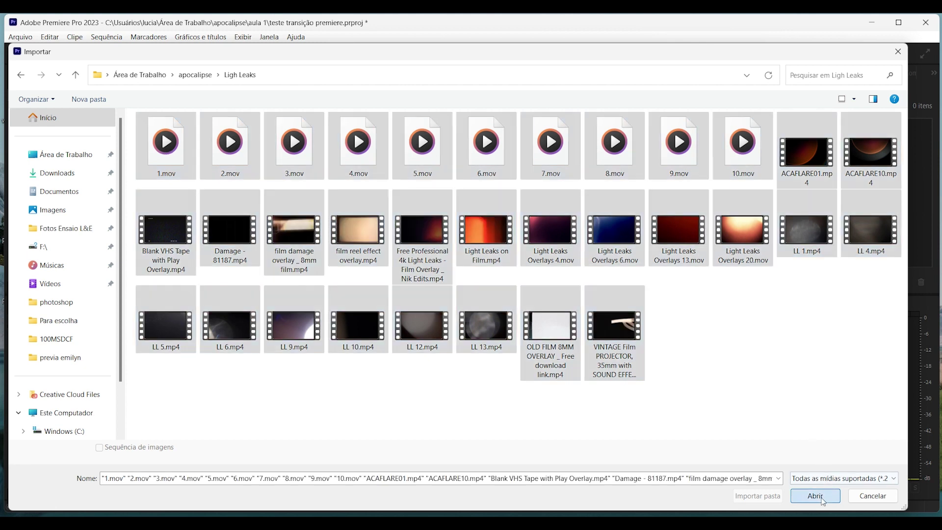
click(823, 500)
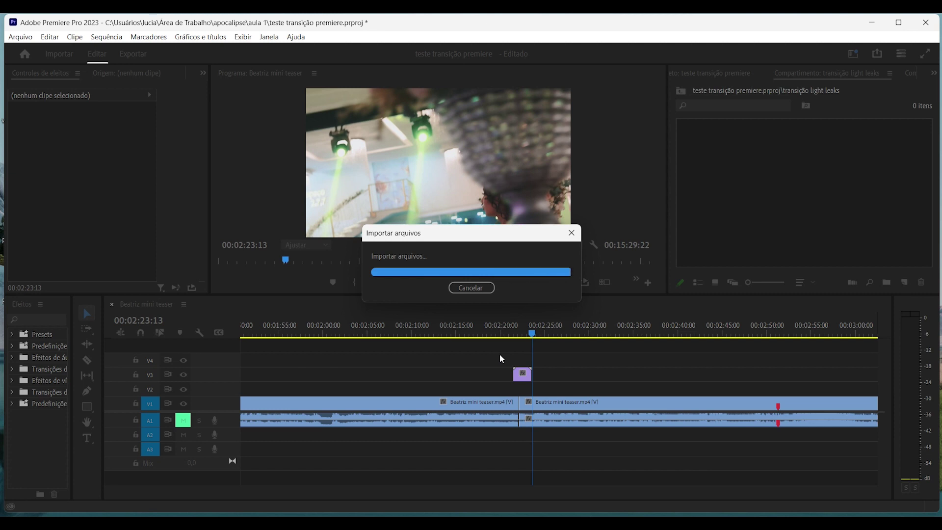
Delete the V3 transition clip and place Light Leaks Overlays 20.mov on V2 over the cut
drag(500, 355, 536, 378)
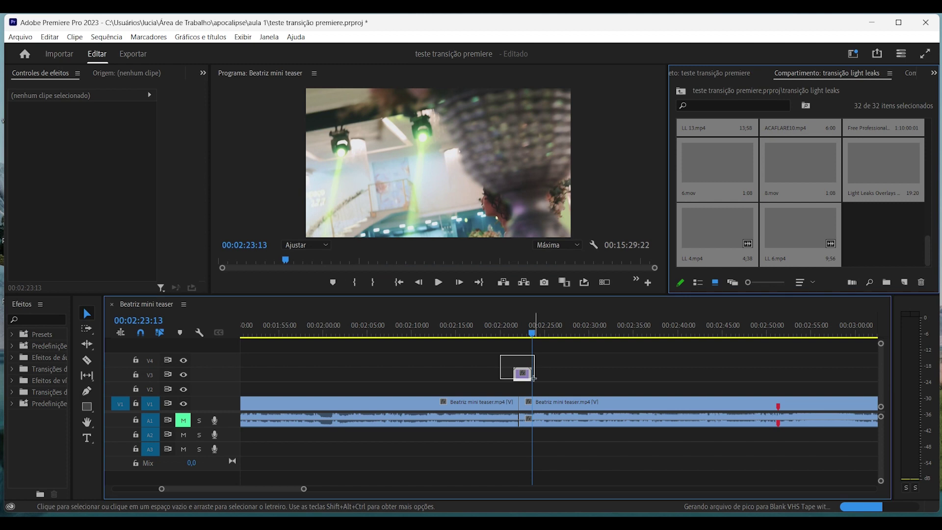
key(Delete)
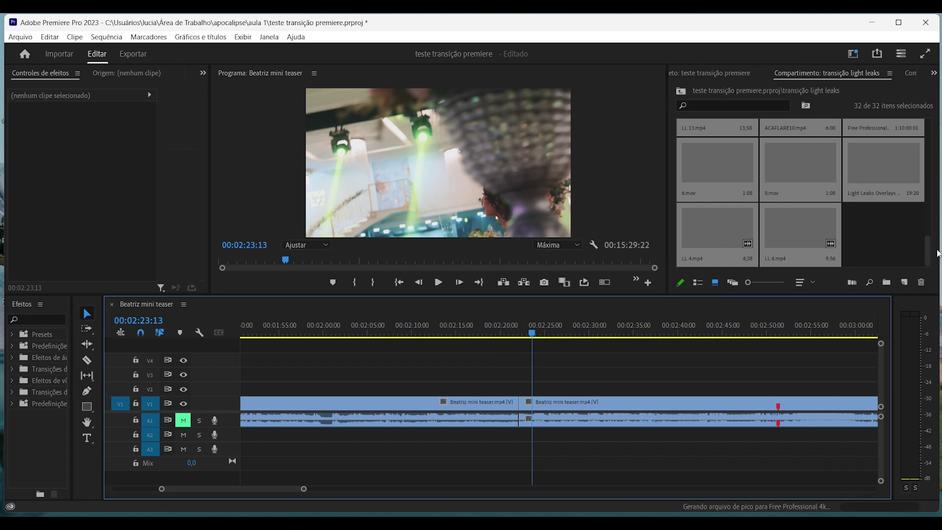
drag(929, 251, 926, 123)
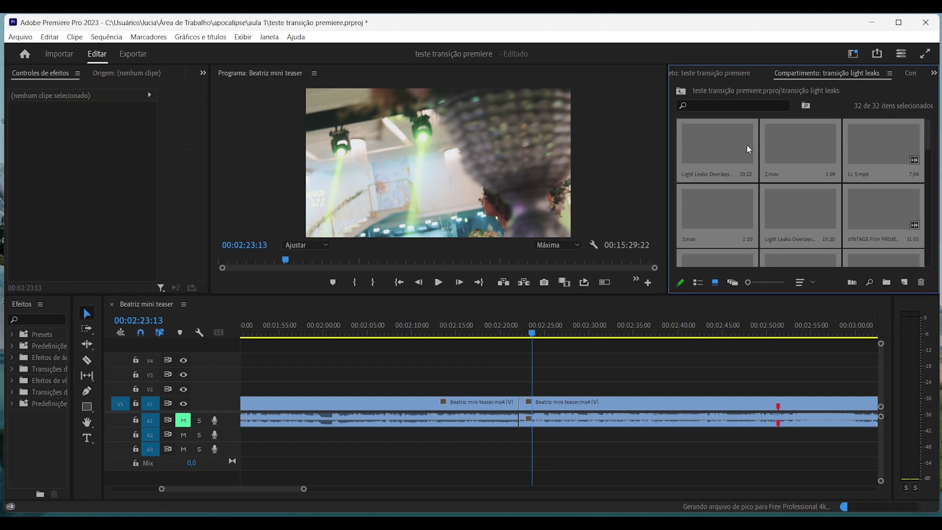
click(714, 149)
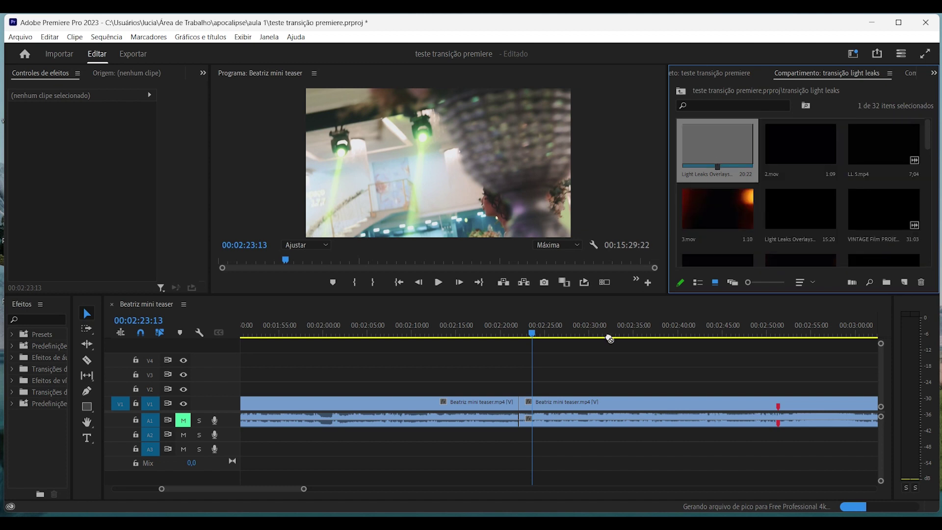
drag(609, 339, 540, 388)
mouse_move(533, 328)
mouse_down()
mouse_move(489, 334)
mouse_move(523, 334)
mouse_up()
click(538, 390)
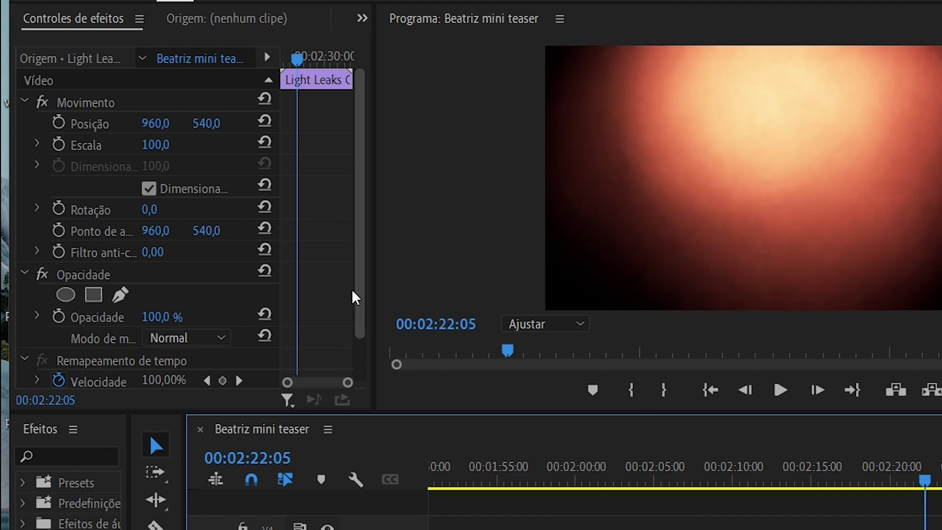
Set the light leak overlay's Opacity blend mode to Tela (Screen)
scroll(324, 245, down, 2)
click(186, 291)
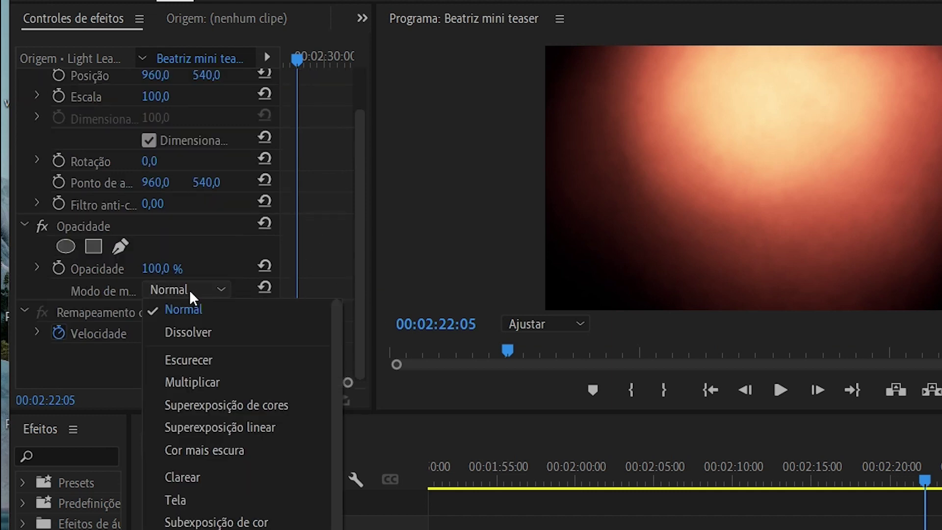
click(196, 479)
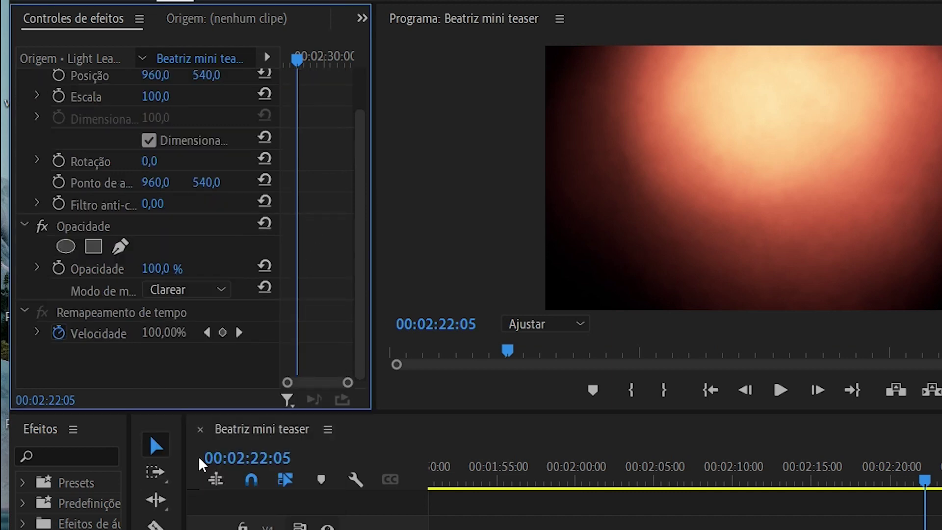
click(204, 286)
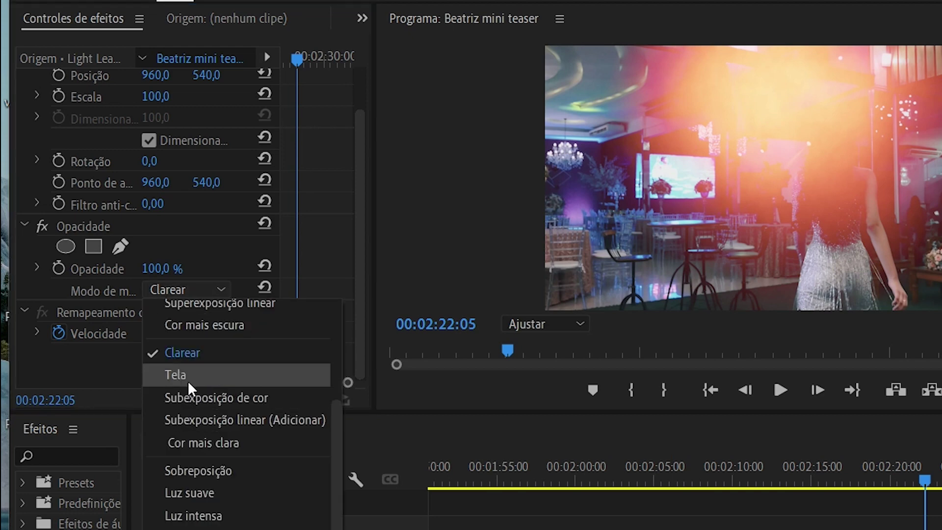
click(188, 385)
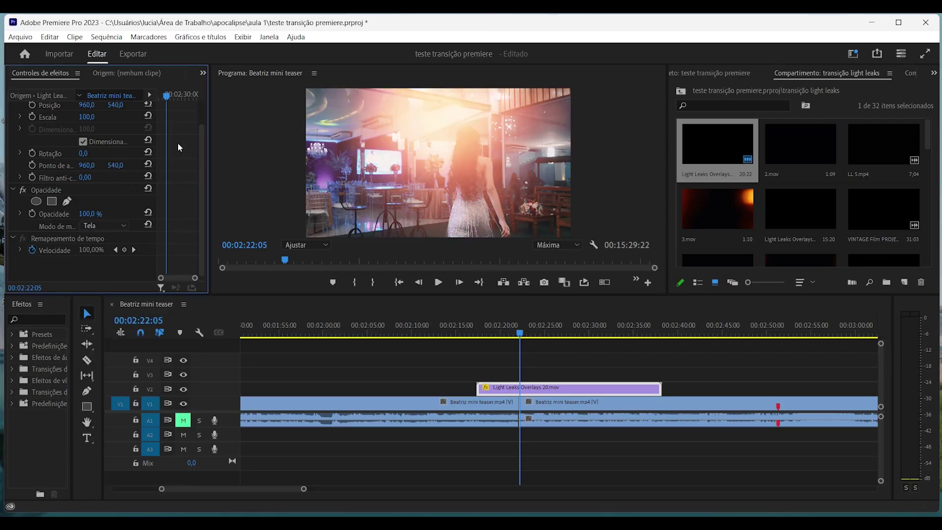
Scale the overlay to 134.9 and move it up to position 943.3, 372.6
scroll(179, 148, up, 1)
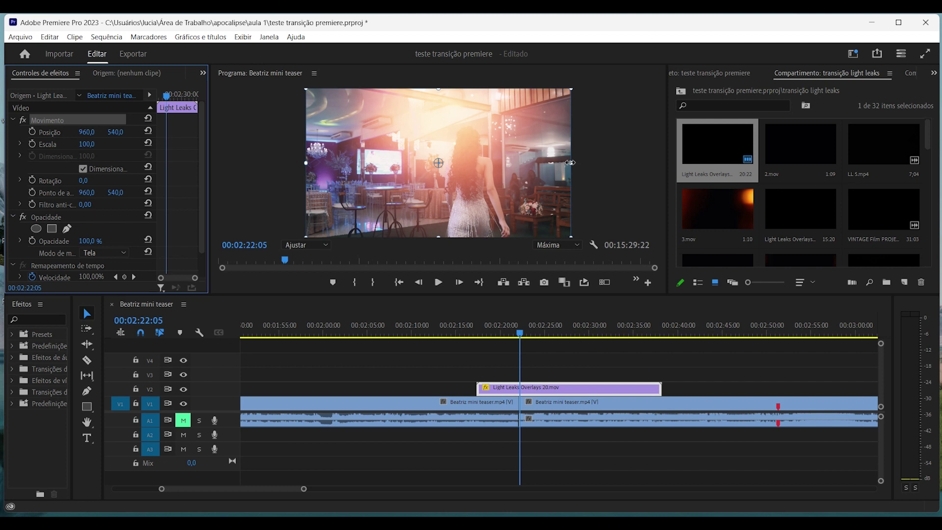
drag(570, 163, 605, 166)
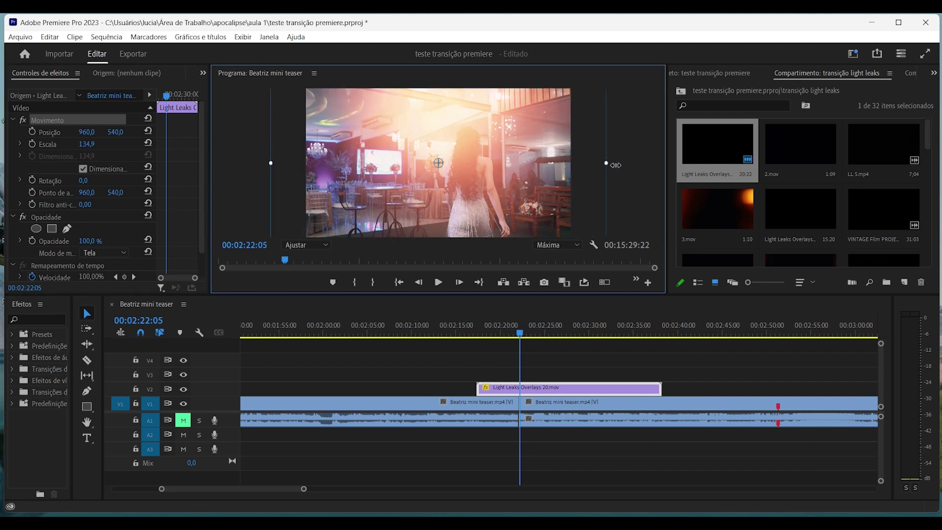
drag(548, 195, 546, 171)
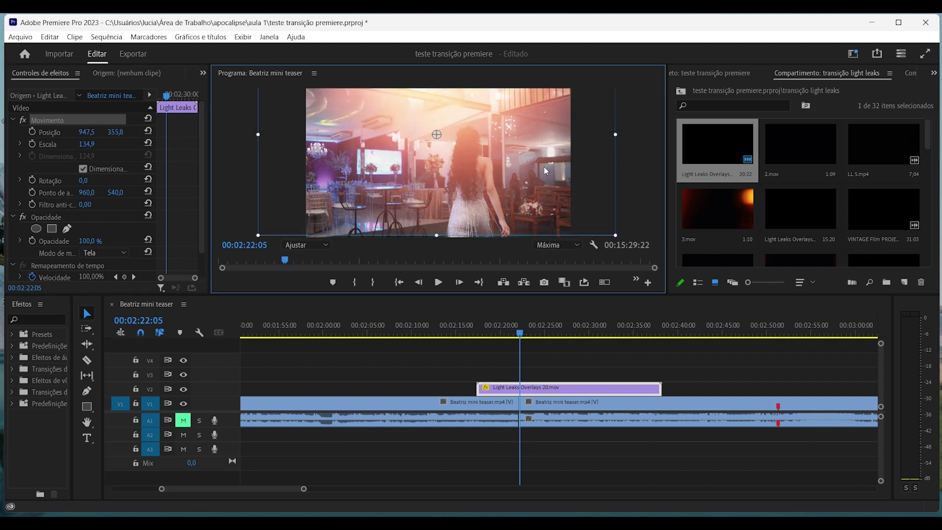
click(470, 331)
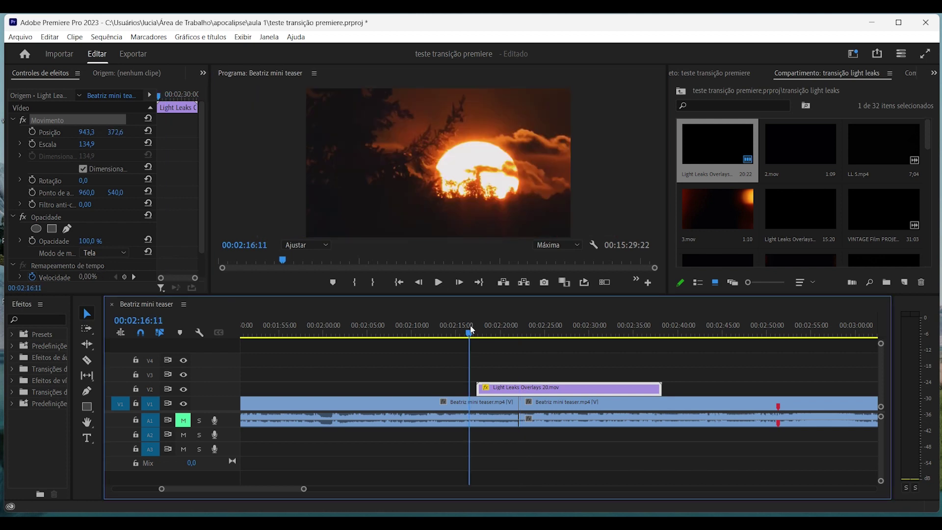
Preview the overlay, trim the Light Leaks clip's end and add a Cross Dissolve
key(space)
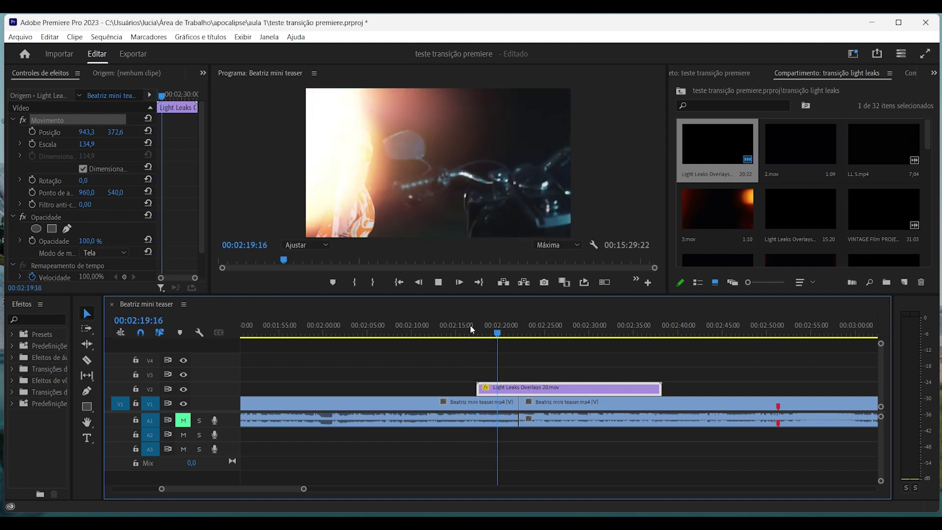
key(space)
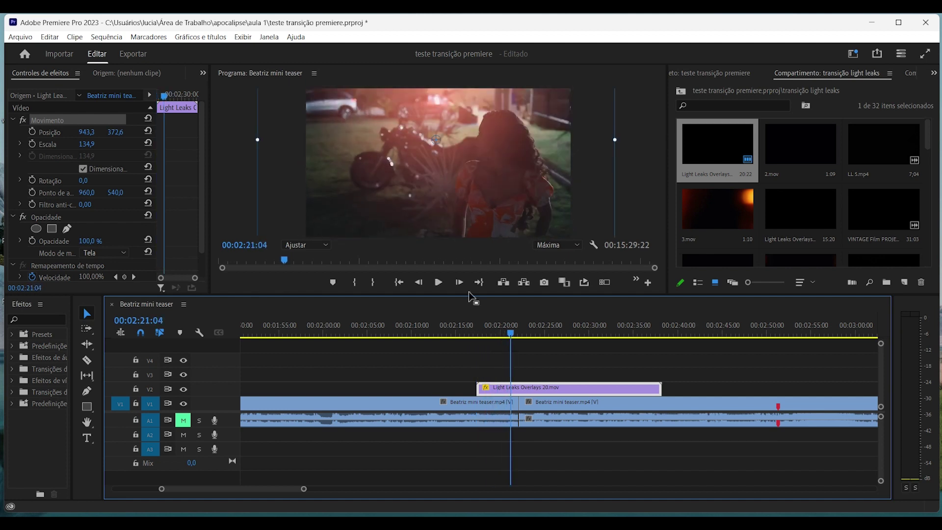
mouse_move(660, 388)
mouse_down()
mouse_move(509, 395)
mouse_move(537, 389)
mouse_up()
key(=)
key(ctrl+d)
Review the dissolve from 02:17:10, trim the clip shorter, then remove it from V2
drag(502, 332, 426, 331)
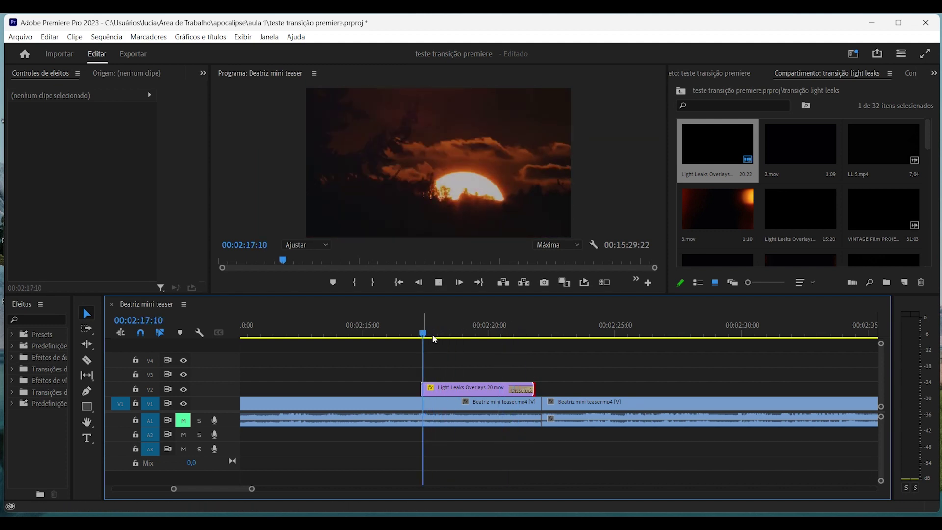
key(space)
drag(535, 390, 508, 390)
key(space)
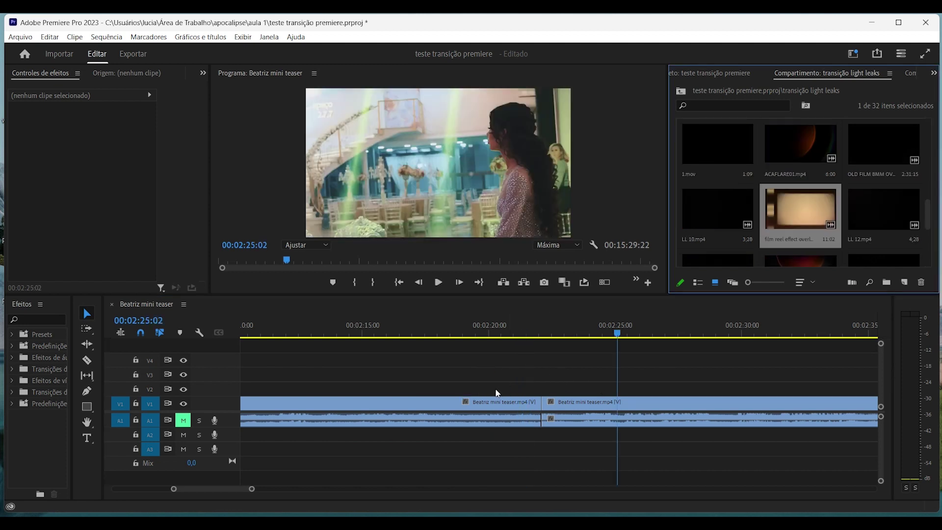
drag(800, 208, 453, 393)
click(535, 332)
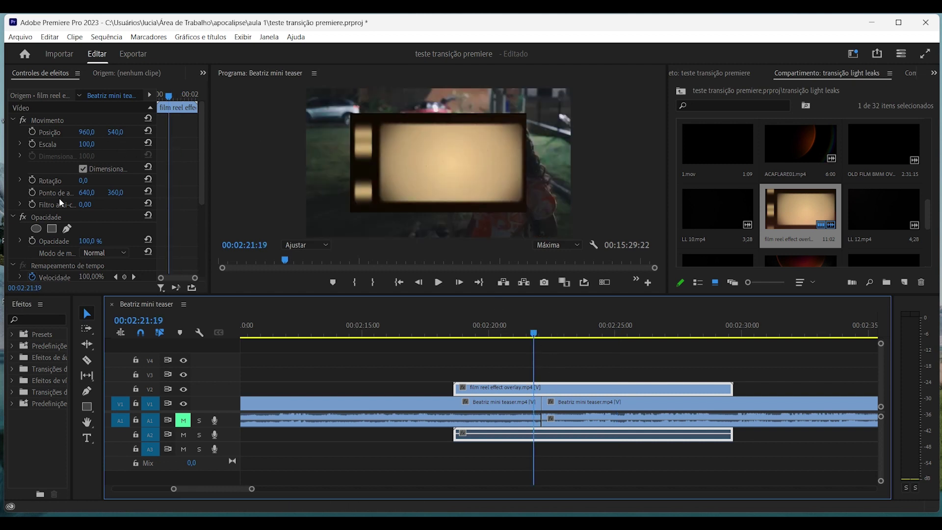
drag(87, 144, 111, 144)
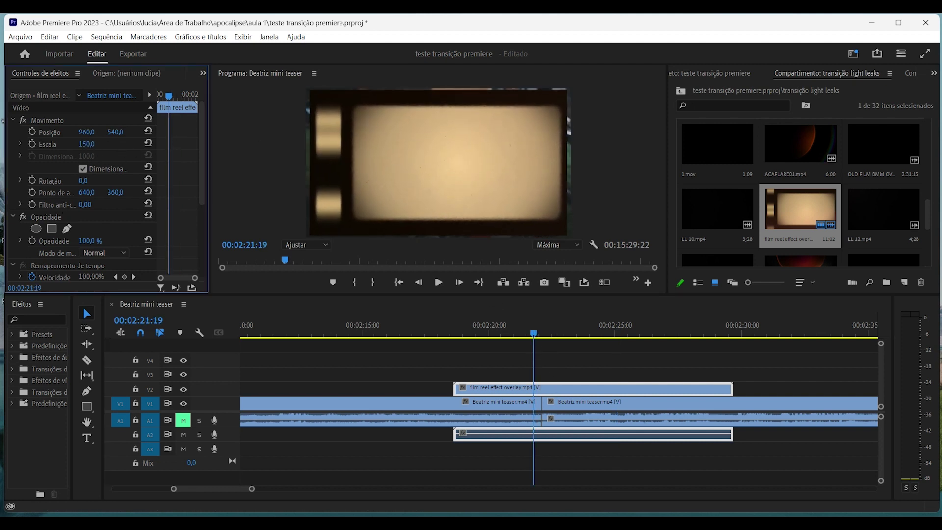
click(112, 252)
click(110, 370)
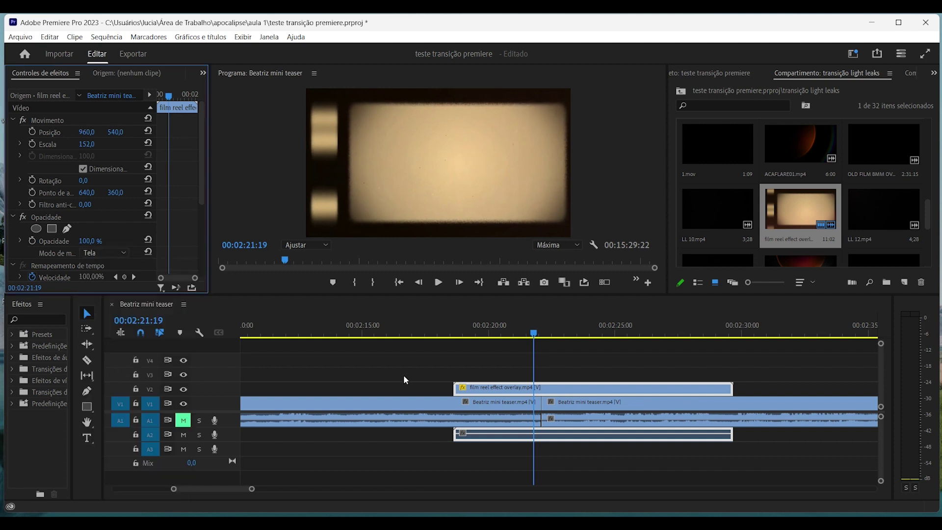
click(117, 250)
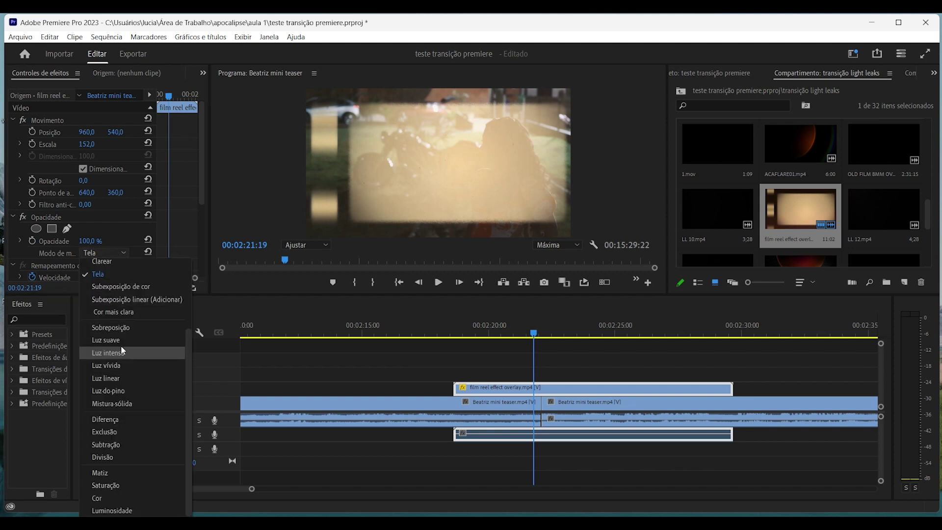
scroll(121, 347, up, 2)
scroll(113, 308, up, 2)
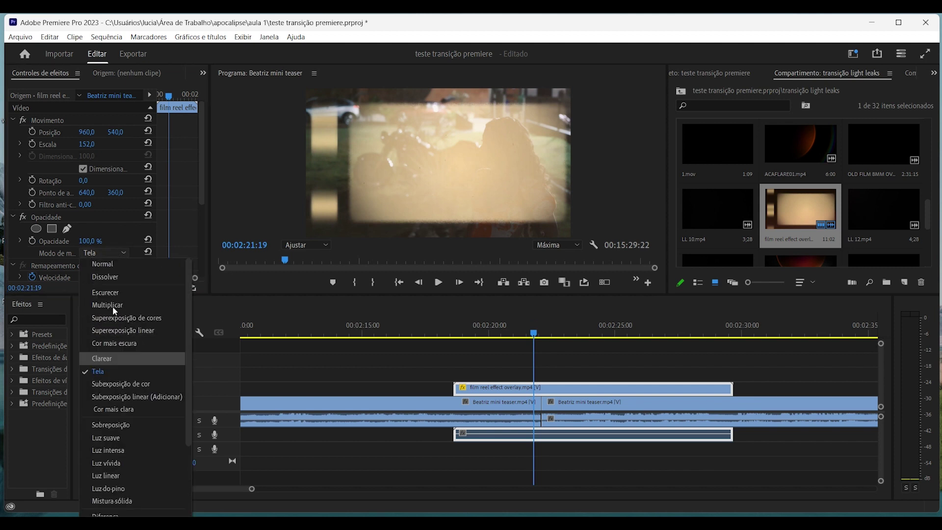
click(112, 292)
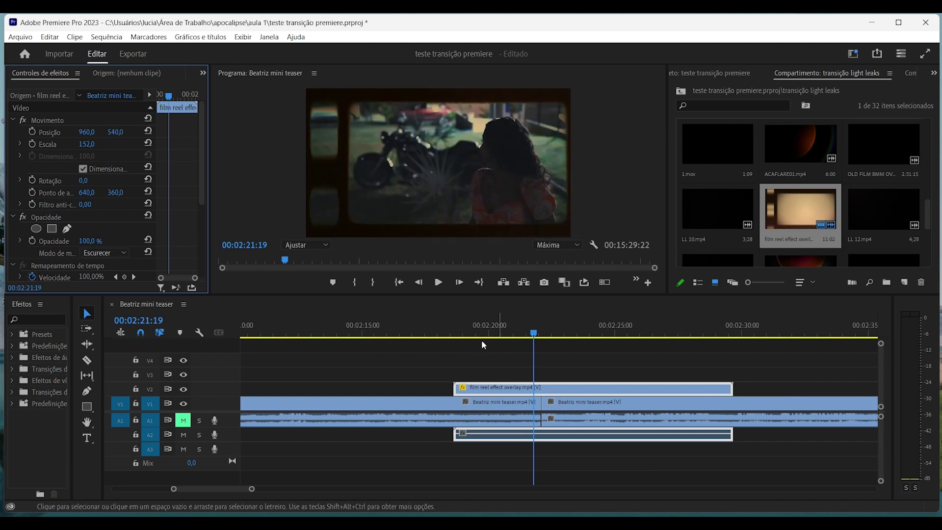
click(460, 331)
key(space)
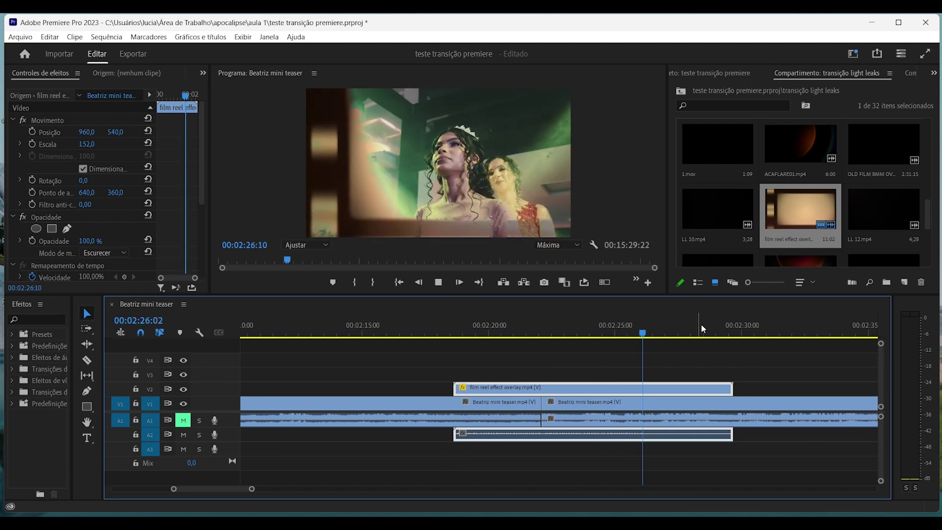
key(space)
click(534, 338)
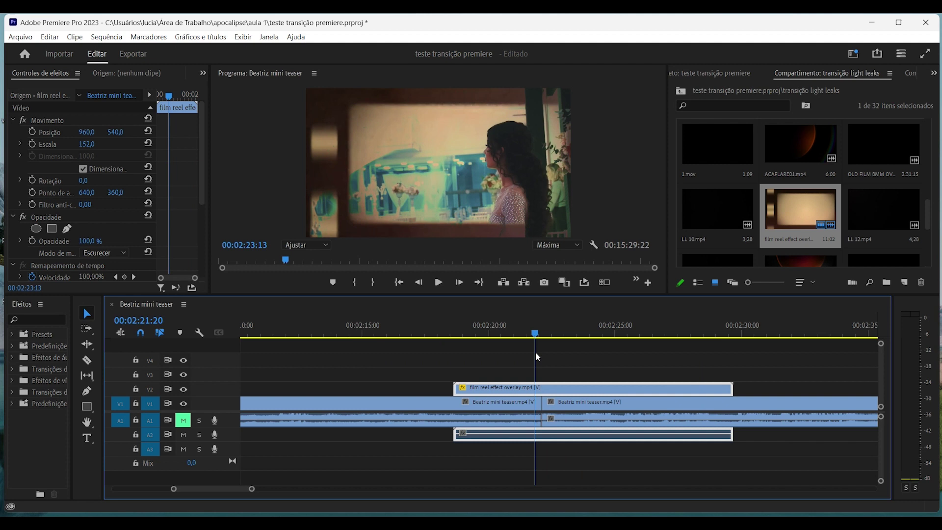
key(Delete)
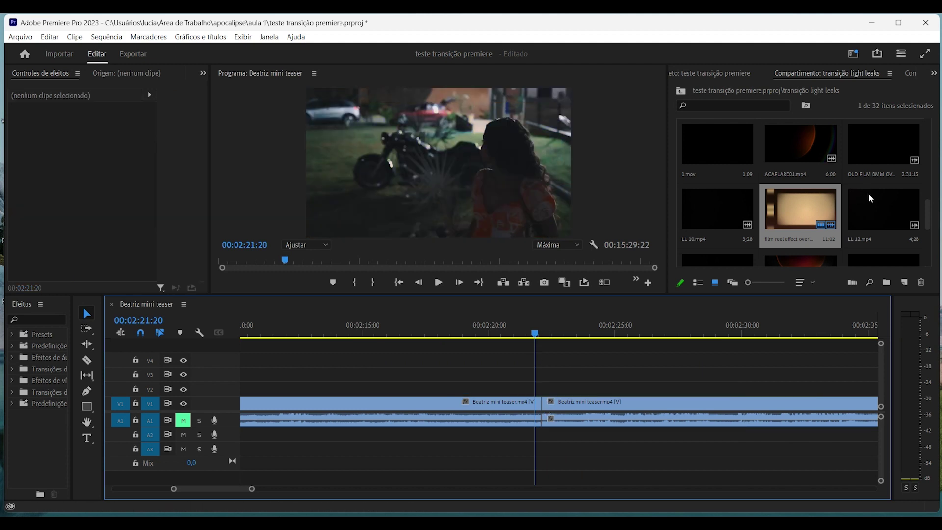
Place the 8.mov light leak on V2 over the teaser cut and preview it
scroll(869, 193, down, 1)
scroll(780, 208, down, 1)
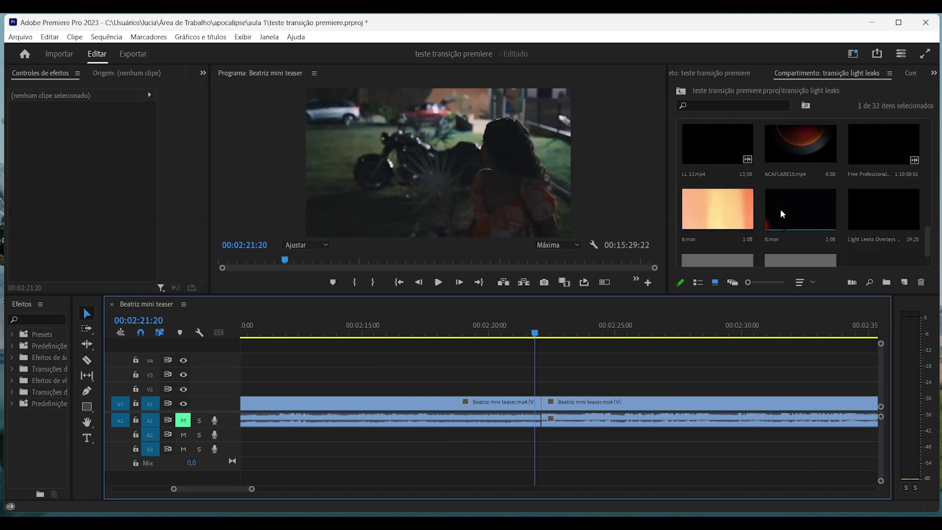
scroll(793, 209, down, 1)
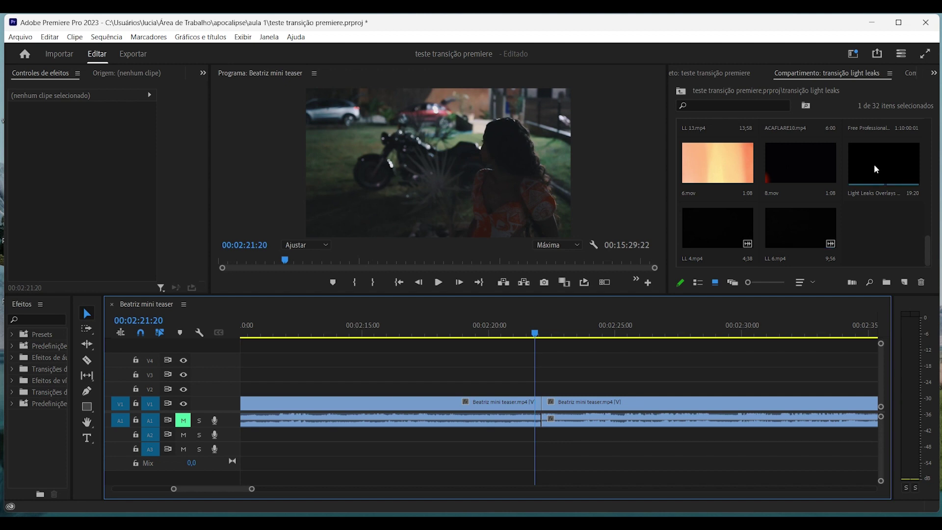
click(714, 173)
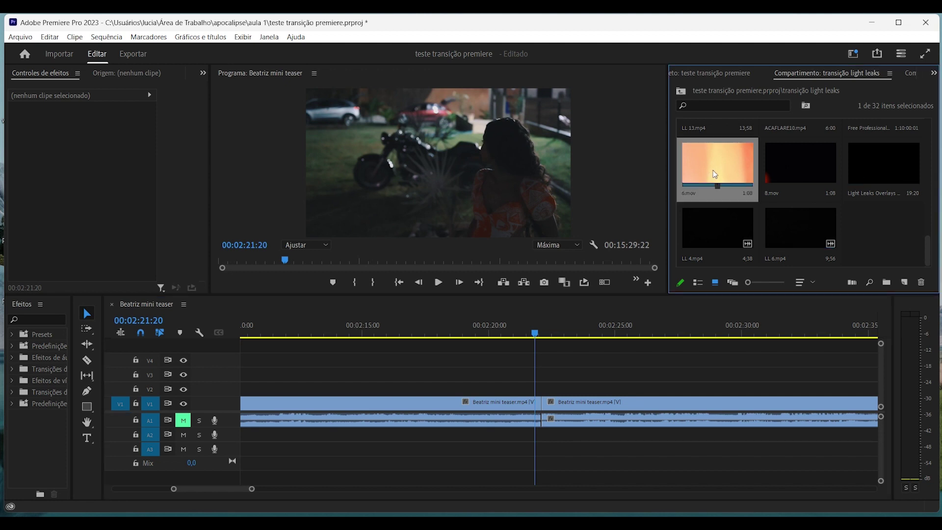
drag(794, 180, 532, 389)
key(space)
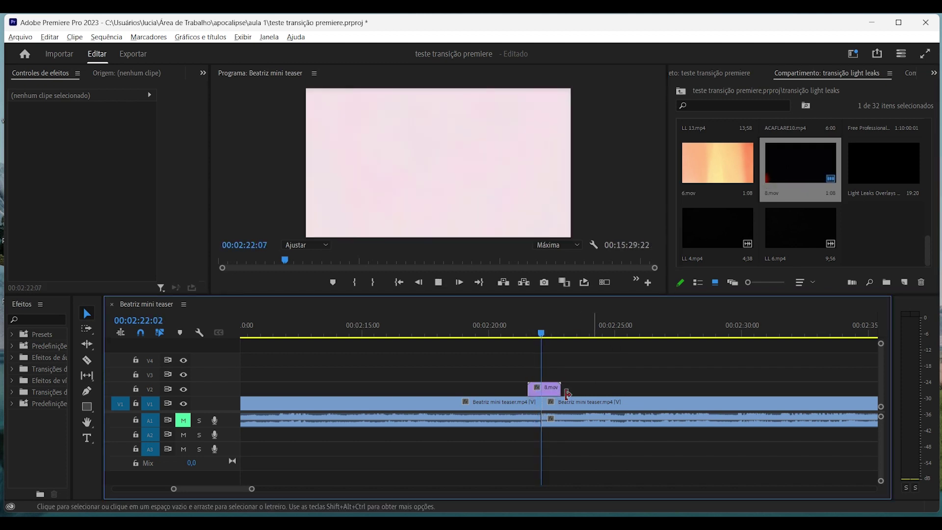
key(=)
key(space)
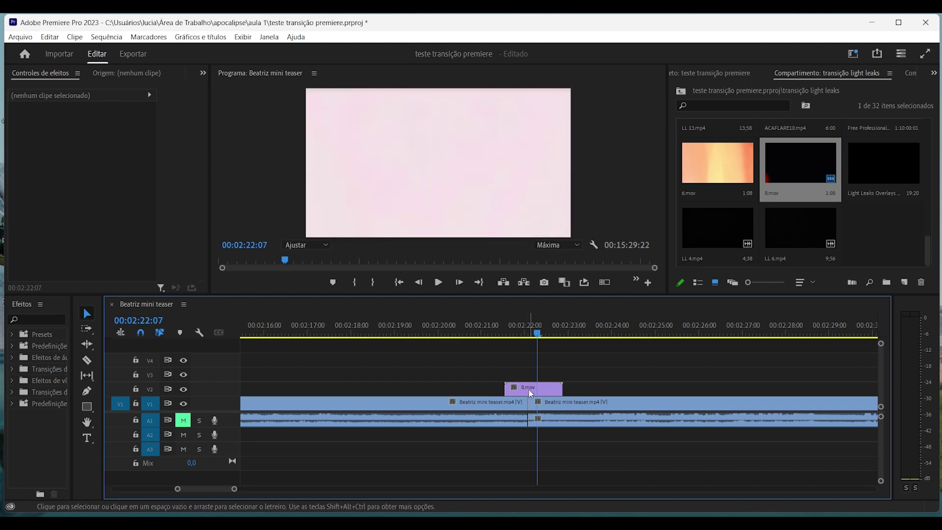
Set 8.mov's blend mode to Tela and replay the cut from 02:21:13
click(531, 393)
drag(507, 332, 536, 332)
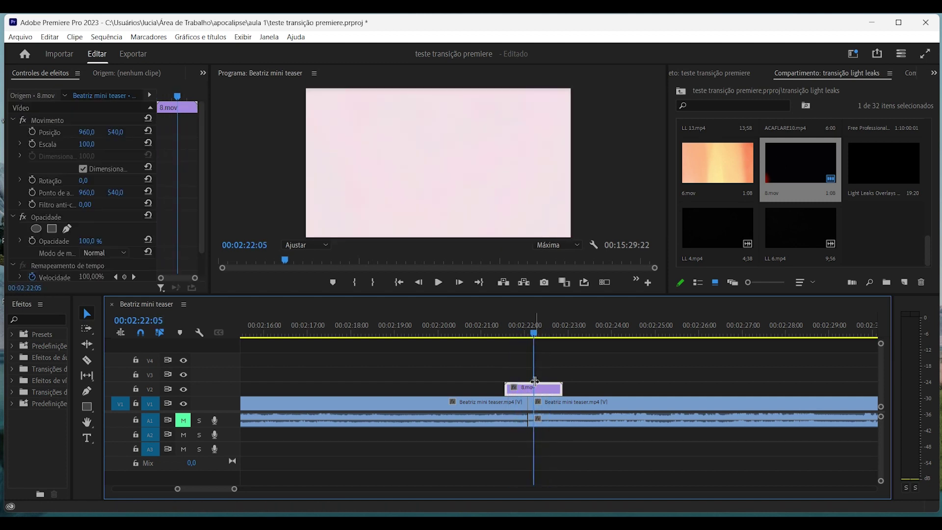
click(115, 253)
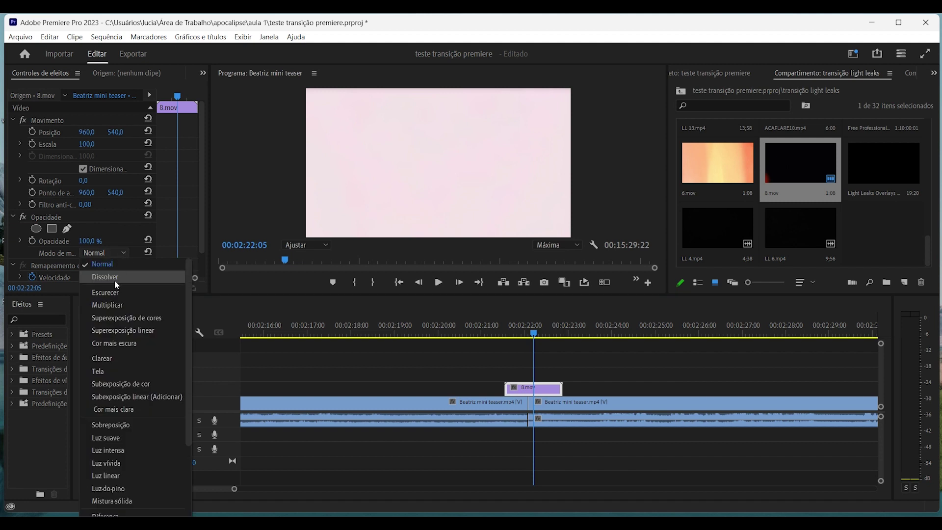
click(111, 371)
click(507, 335)
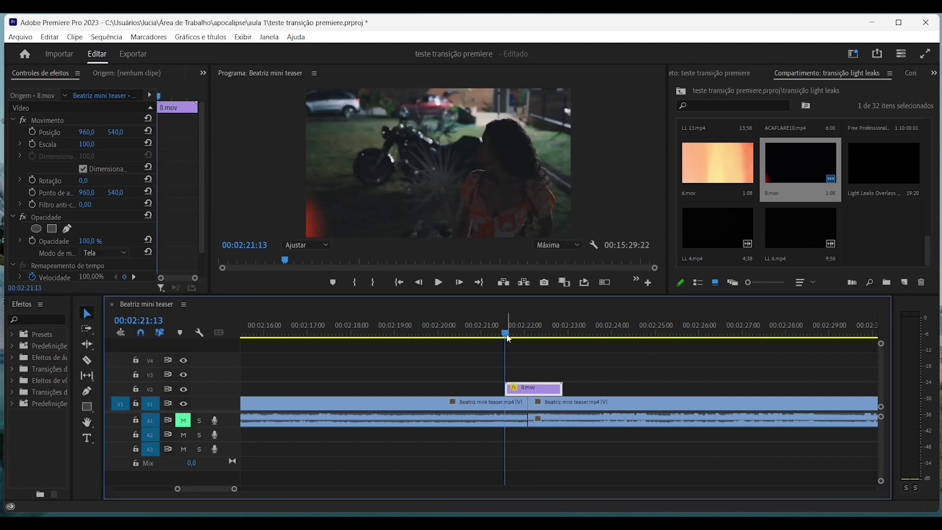
key(space)
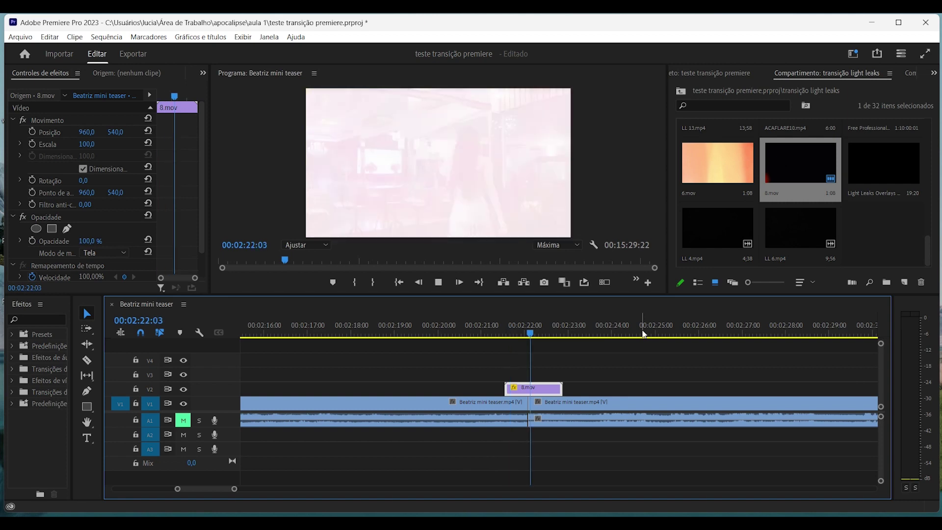